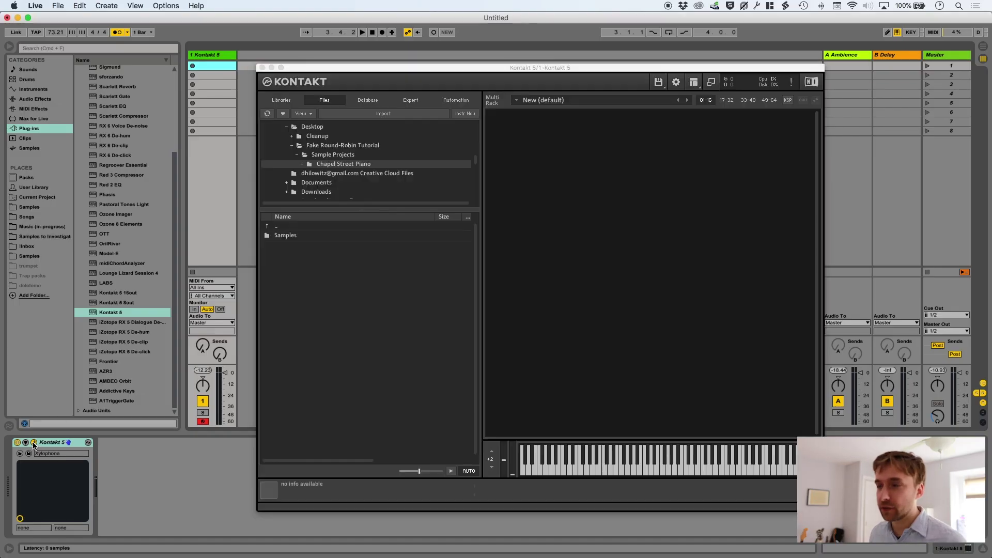
# - Open the Samples folder and create a new empty Kontakt instrument
pyautogui.moveTo(367, 71); pyautogui.dragTo(335, 51)
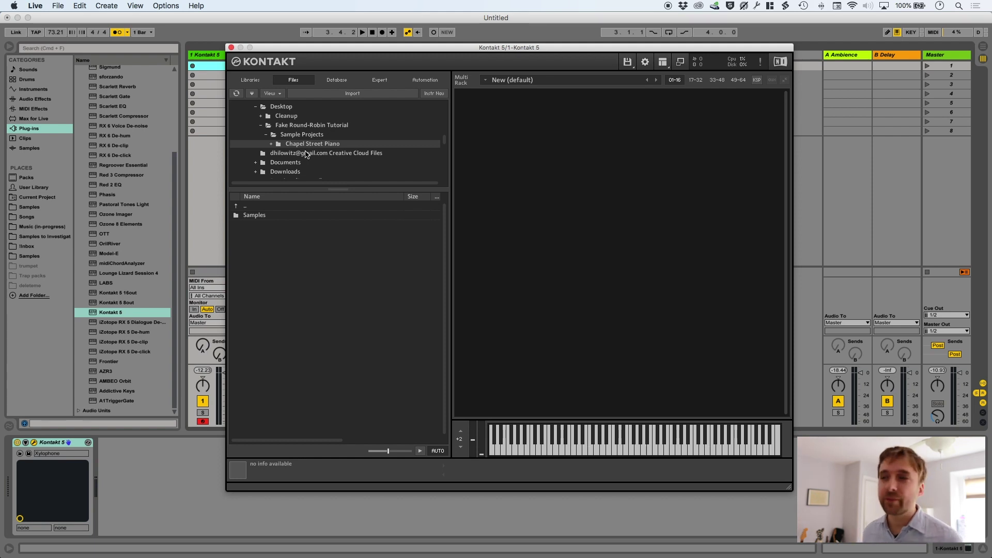
pyautogui.doubleClick(264, 215)
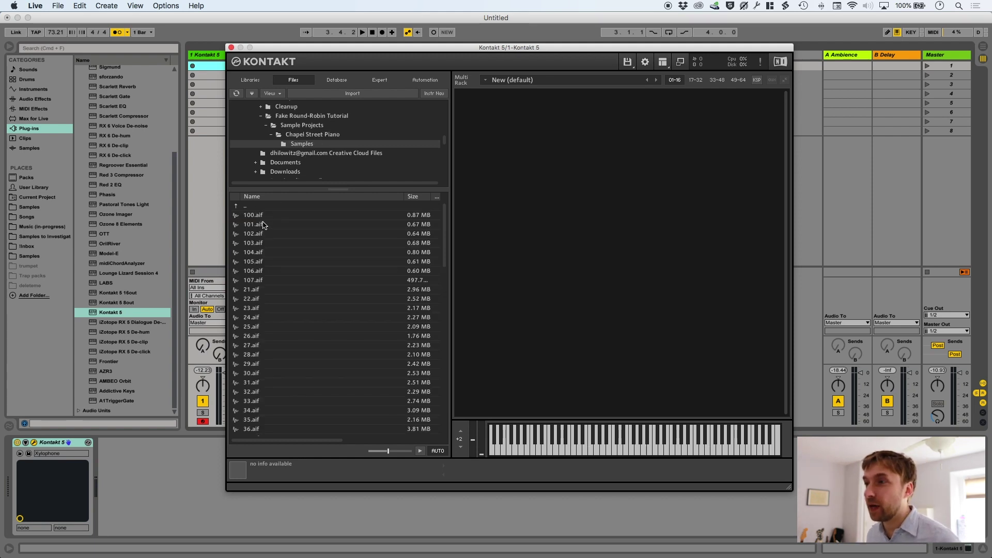
pyautogui.scroll(-5, 262, 220)
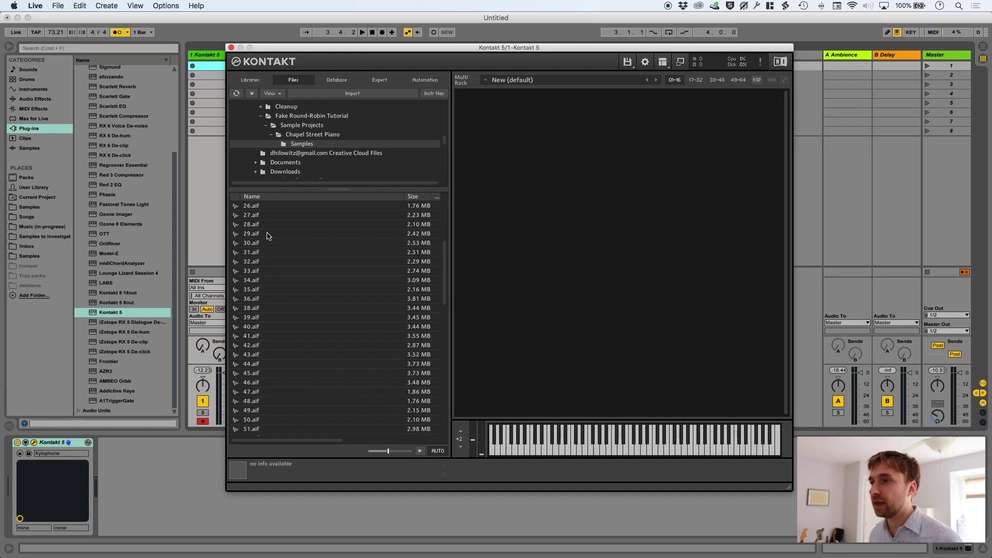
pyautogui.scroll(5, 267, 237)
pyautogui.click(627, 62)
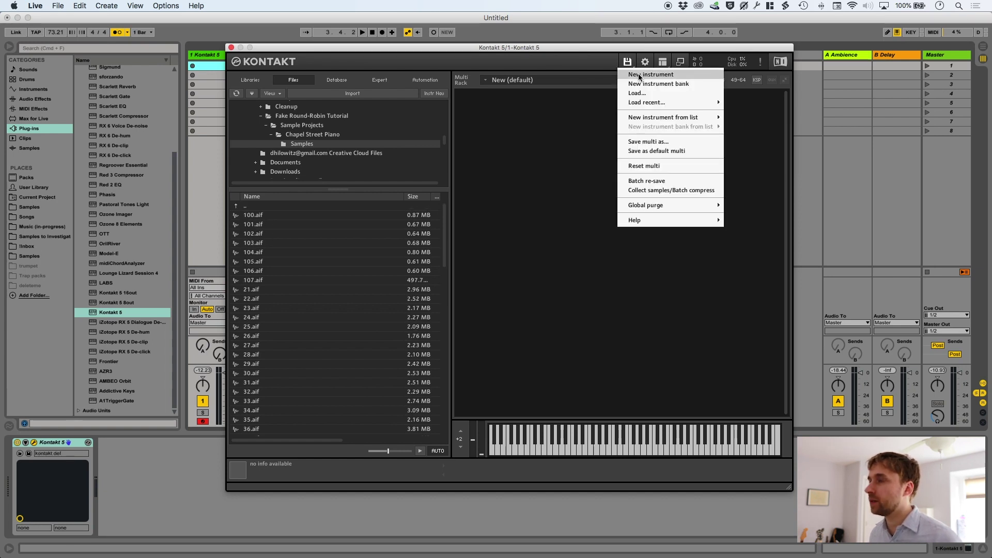
pyautogui.click(640, 75)
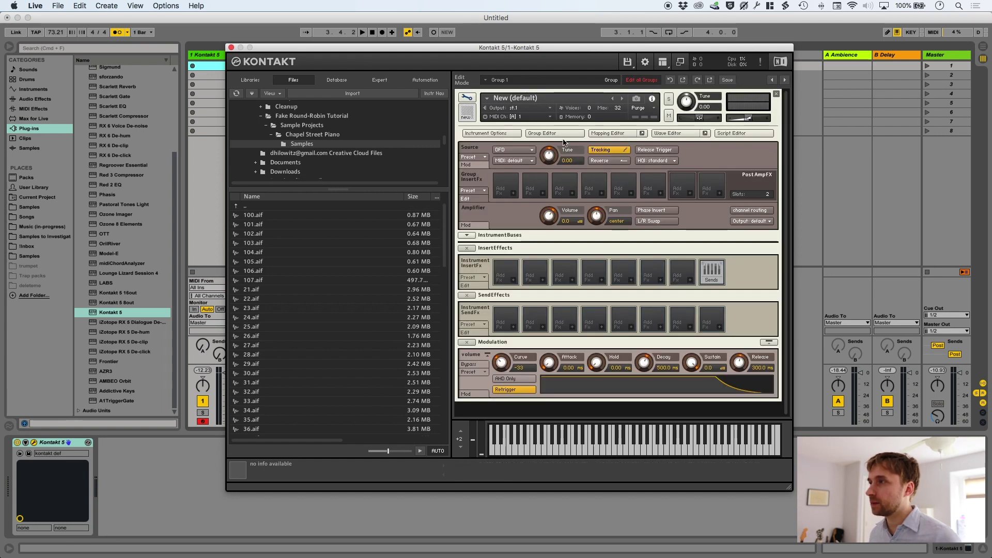
# - Drag all Chapel Street .aif samples, 100.aif through 99.aif, into the Mapping Editor as zones
pyautogui.click(613, 133)
pyautogui.click(134, 217)
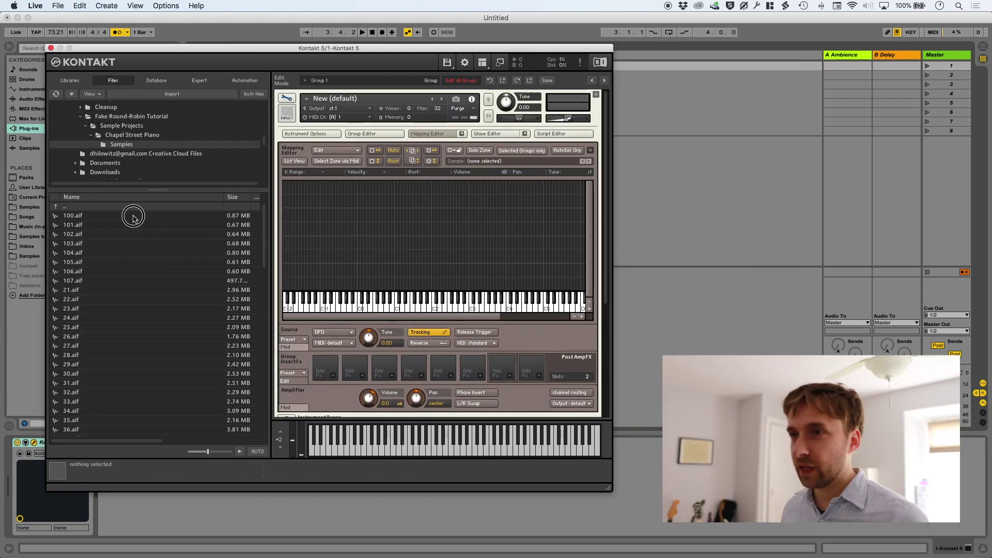
pyautogui.scroll(-15, 104, 279)
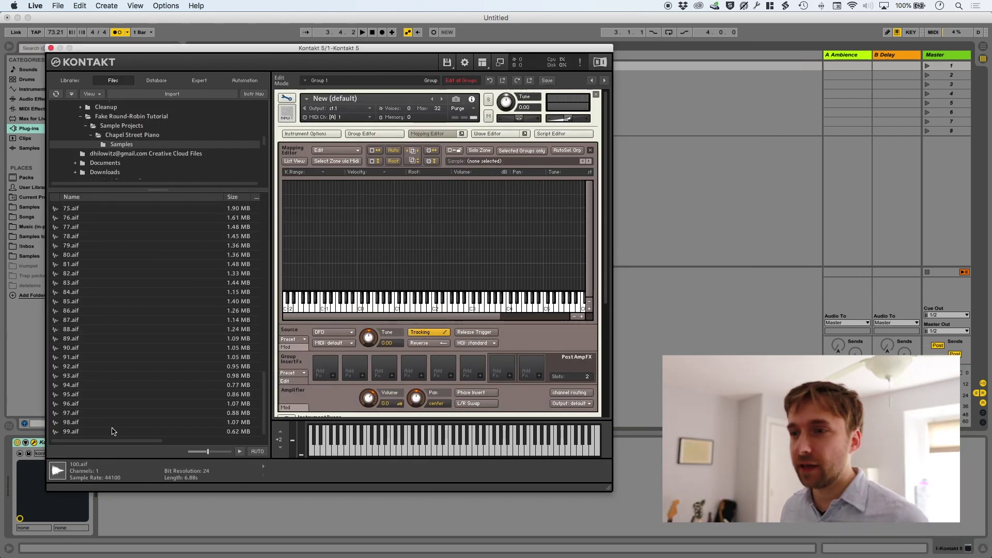
pyautogui.keyDown('shift'); pyautogui.click(114, 432); pyautogui.keyUp('shift')
pyautogui.moveTo(113, 431)
pyautogui.mouseDown()
pyautogui.moveTo(381, 261)
pyautogui.moveTo(310, 271)
pyautogui.moveTo(315, 280)
pyautogui.mouseUp()
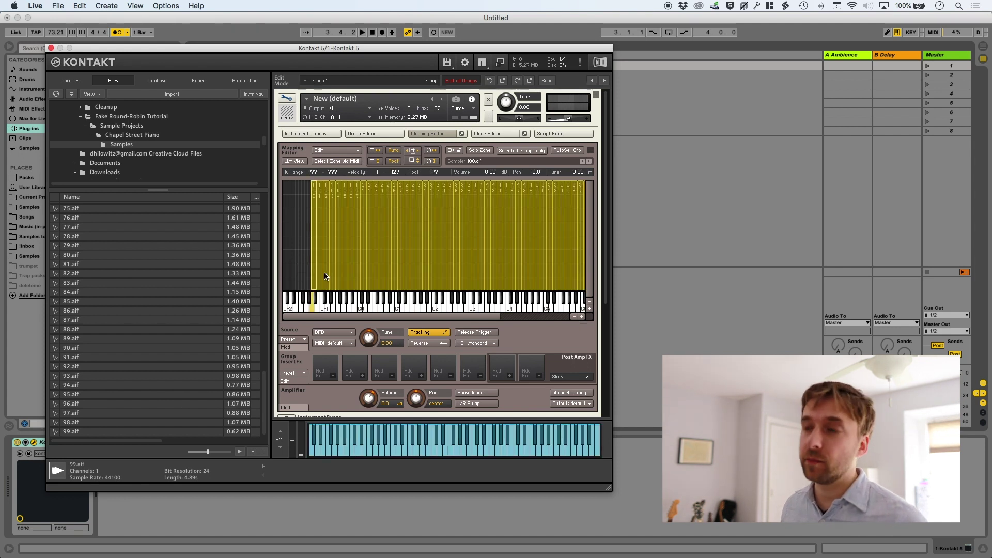
# - Apply Zone Auto Mapping with the filename number token set to Make Root Key
pyautogui.rightClick(360, 229)
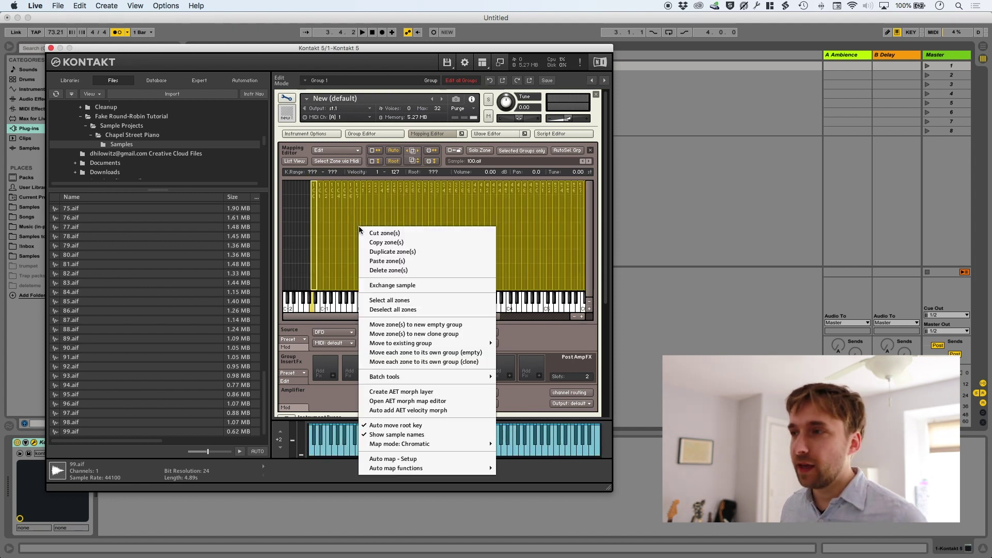
pyautogui.click(430, 460)
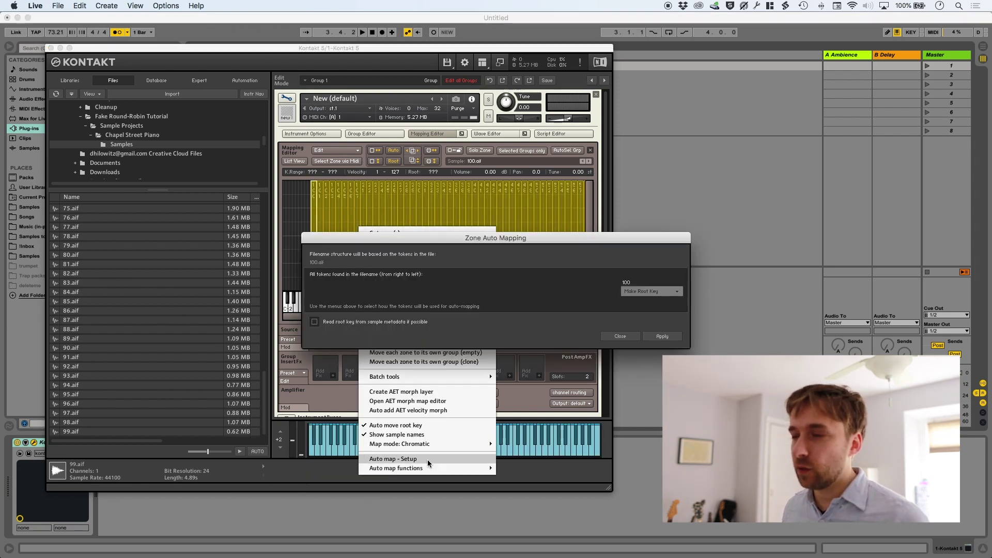
pyautogui.click(654, 292)
pyautogui.click(656, 293)
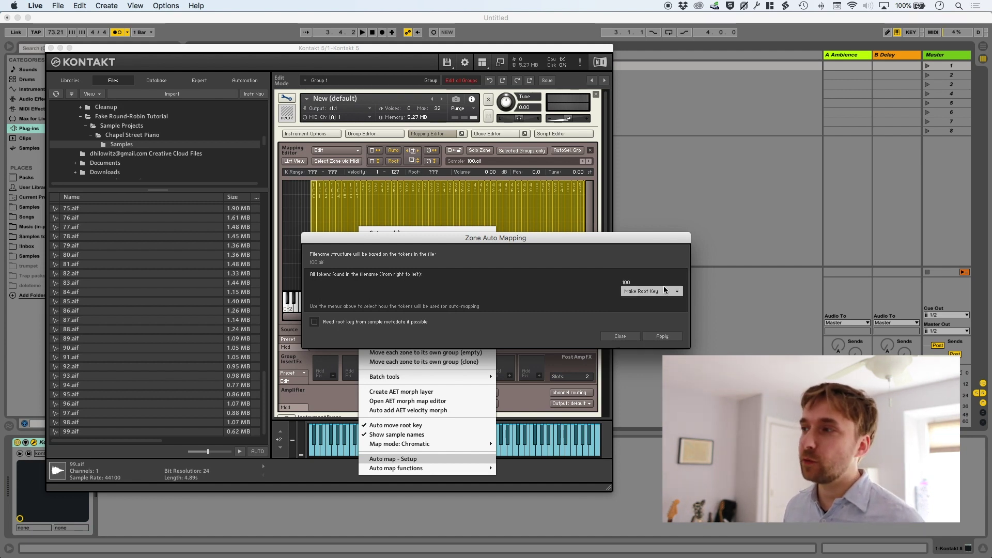
pyautogui.click(664, 337)
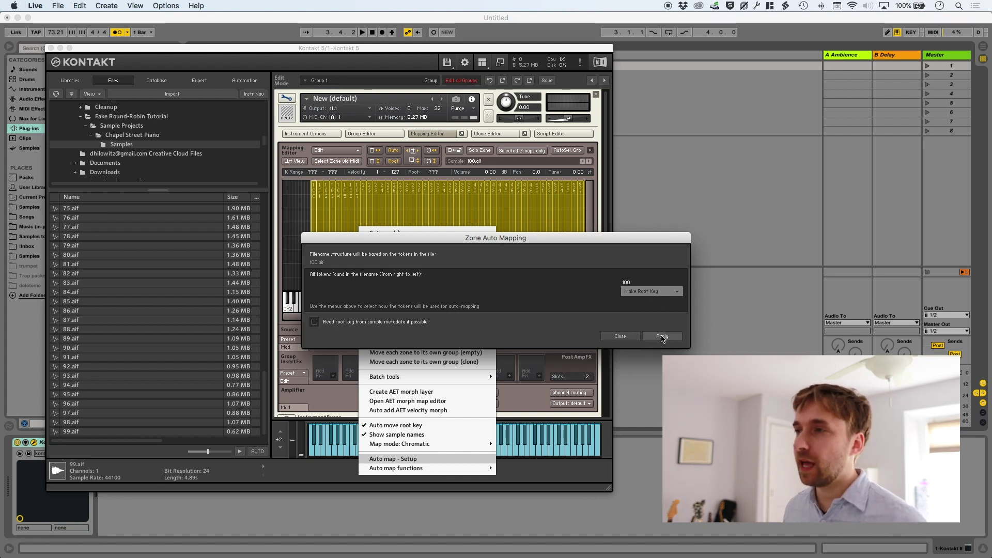
pyautogui.click(620, 336)
# - Auto map the selected zones to their root keys and auto-spread their key ranges via root keys
pyautogui.rightClick(359, 231)
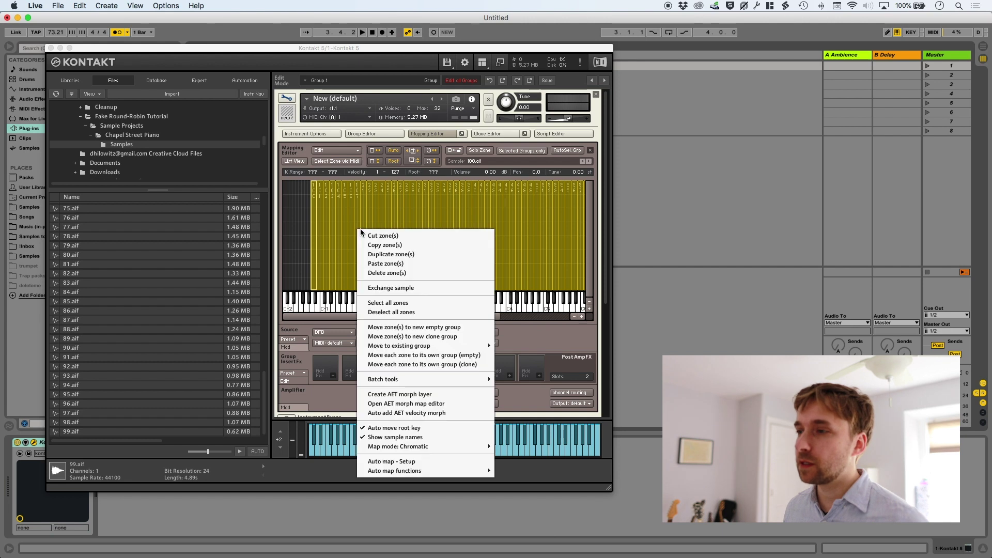
pyautogui.moveTo(440, 471)
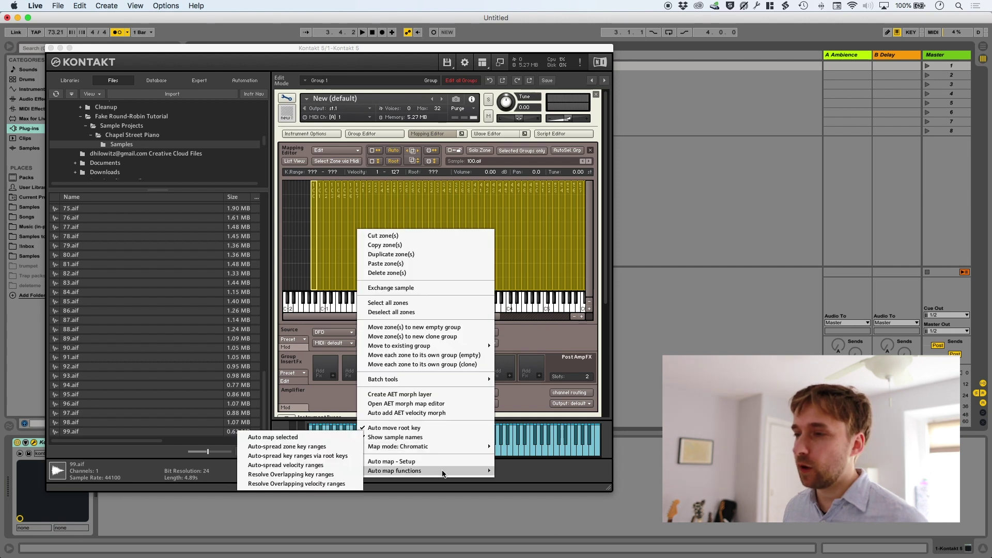
pyautogui.click(338, 448)
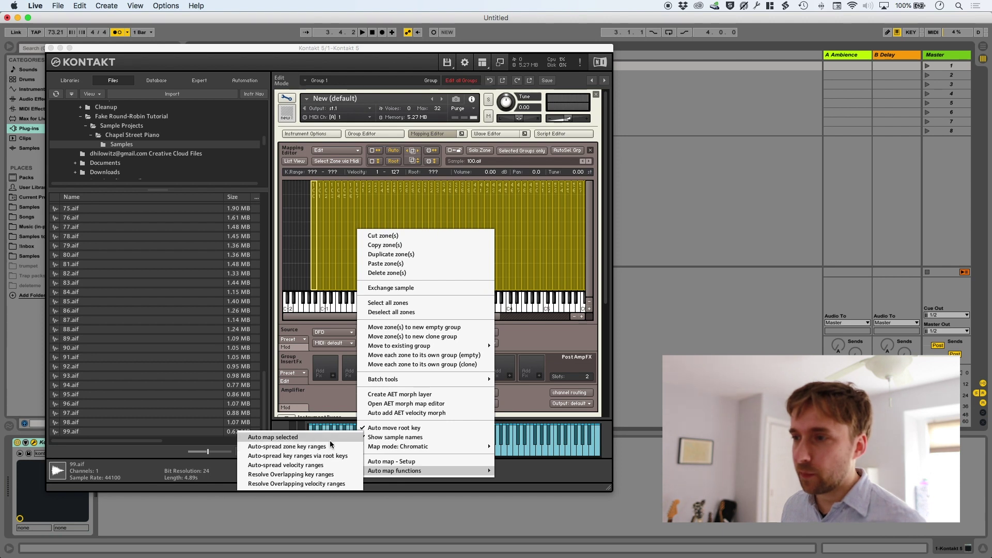
pyautogui.rightClick(330, 215)
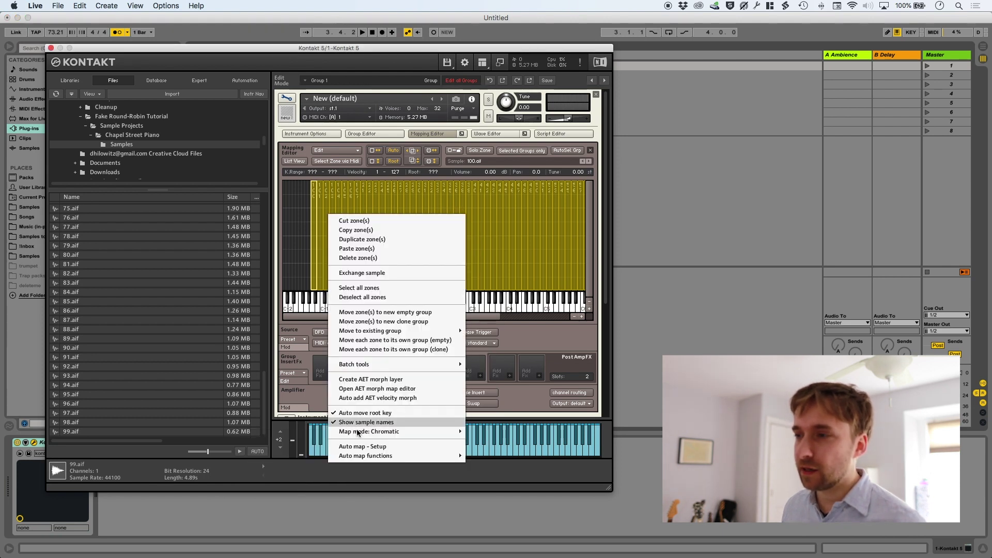
pyautogui.moveTo(434, 455)
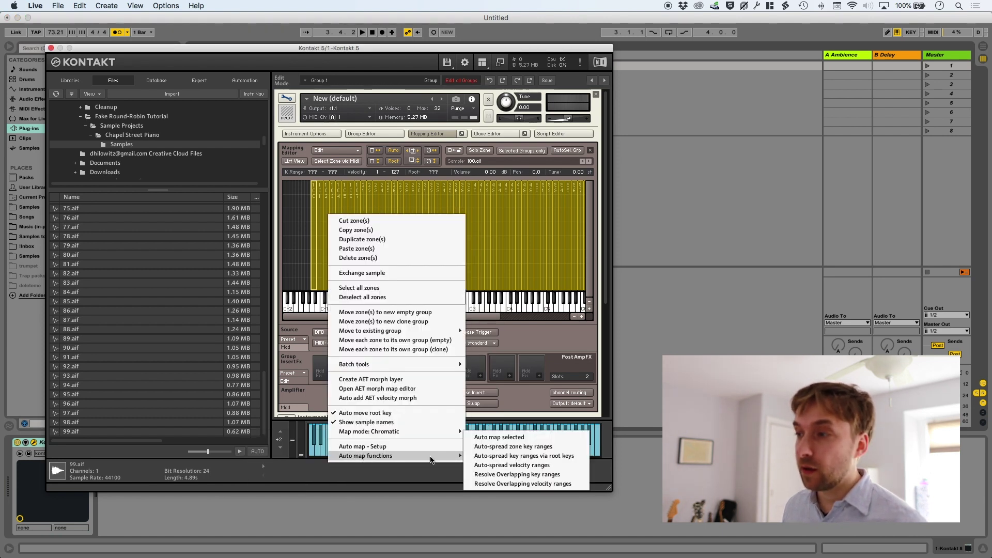
pyautogui.click(523, 448)
pyautogui.rightClick(368, 246)
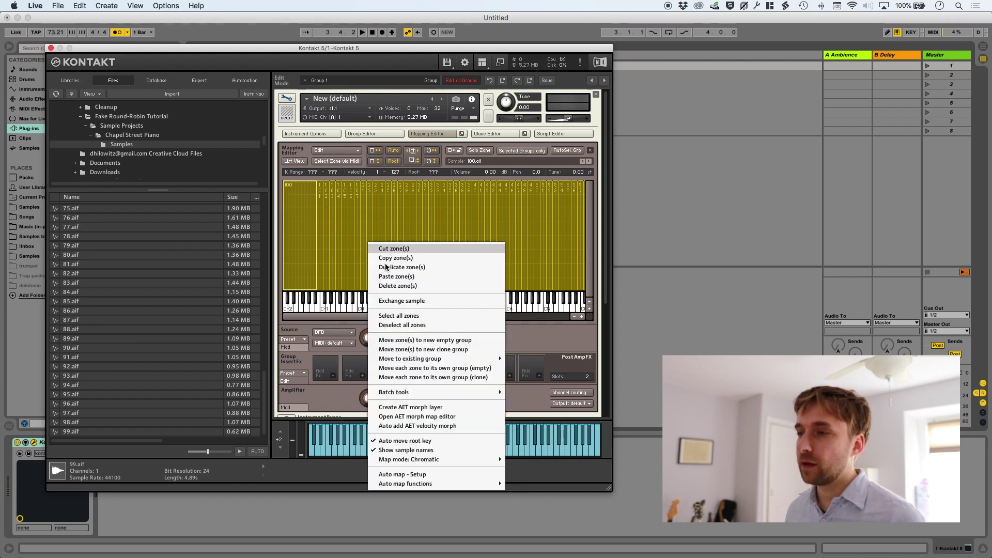
pyautogui.moveTo(426, 484)
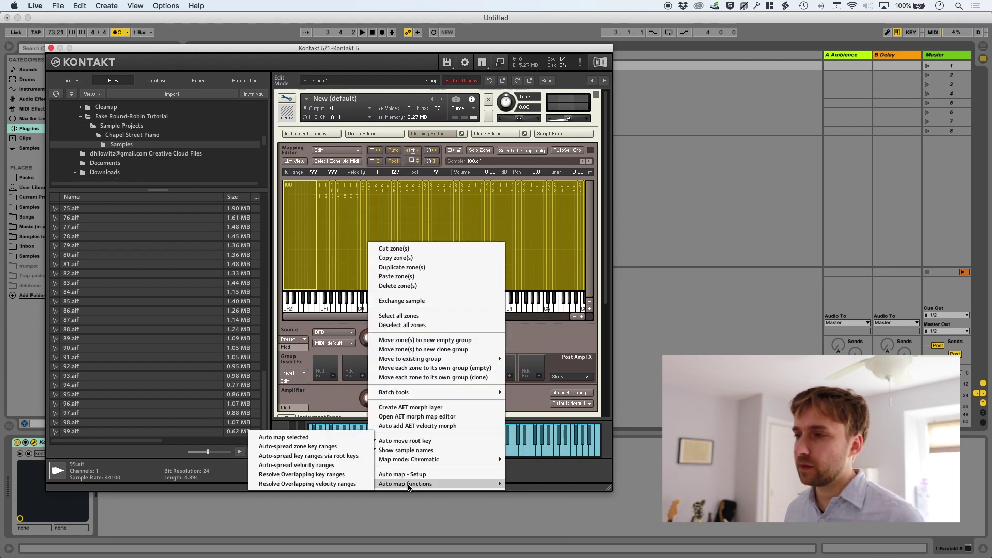
pyautogui.click(343, 457)
# - Deselect all zones and select only the lowest zone, 21
pyautogui.rightClick(324, 217)
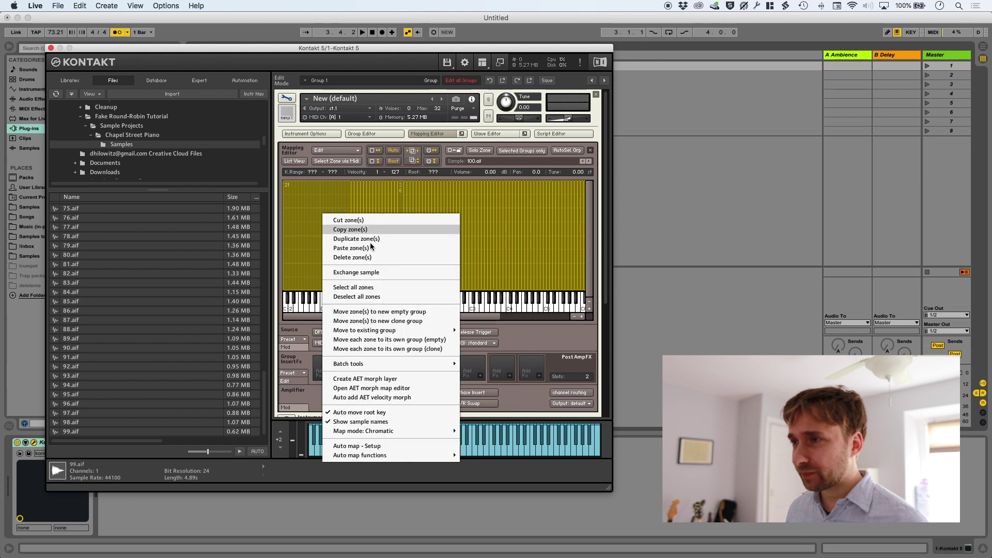
pyautogui.click(389, 297)
pyautogui.click(336, 238)
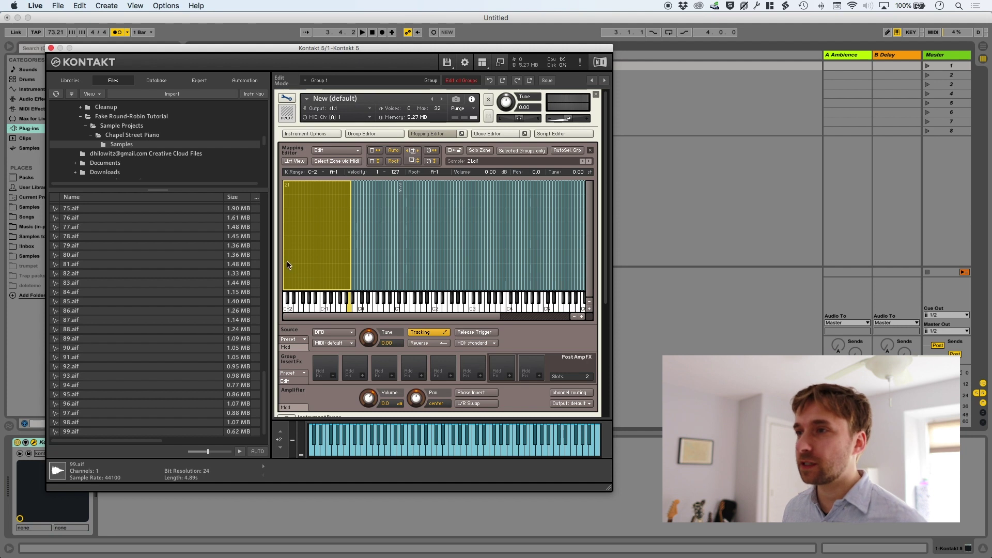
# - Trim zone 21 to the single key A-1 and zone 107 down to its root key
pyautogui.moveTo(285, 261); pyautogui.dragTo(352, 269)
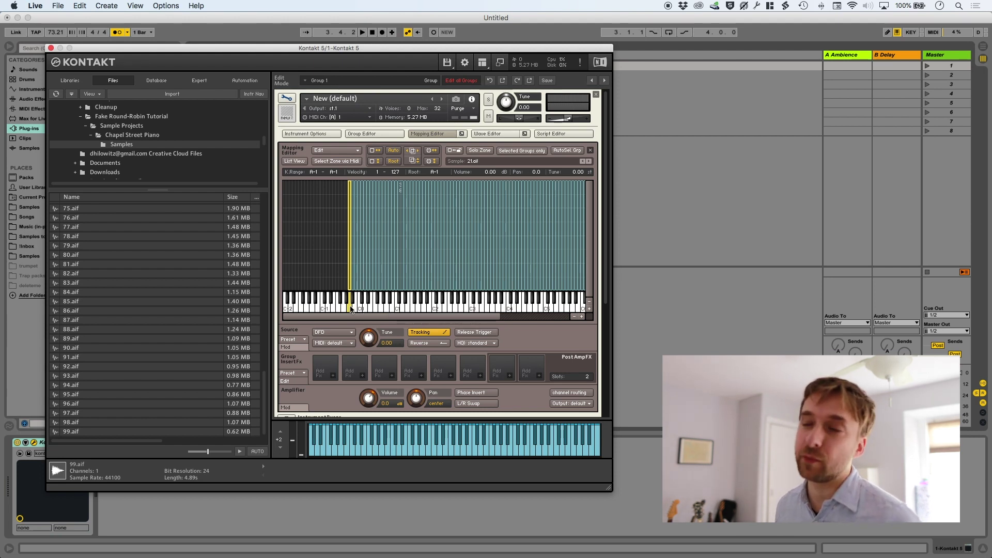
pyautogui.moveTo(360, 316); pyautogui.dragTo(522, 318)
pyautogui.click(542, 258)
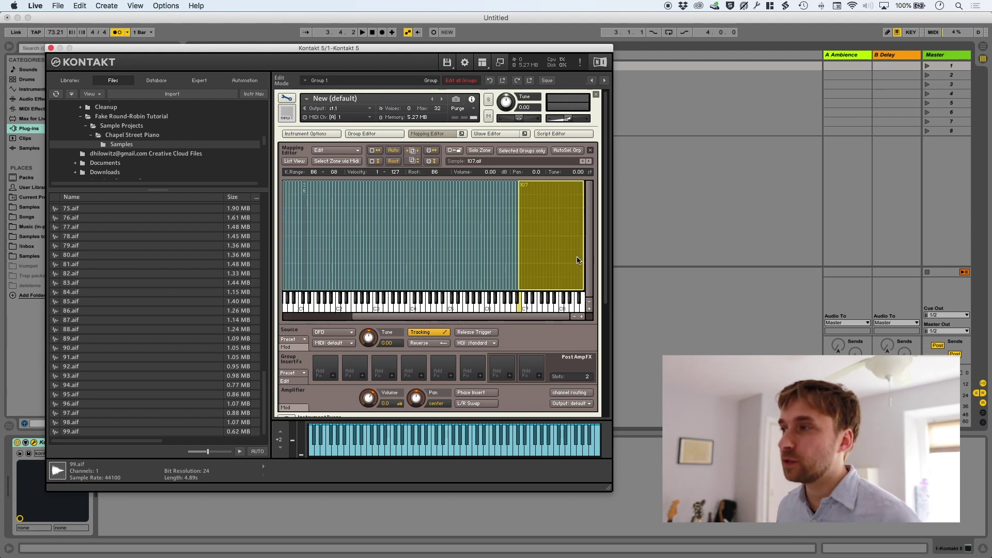
pyautogui.moveTo(584, 258); pyautogui.dragTo(522, 255)
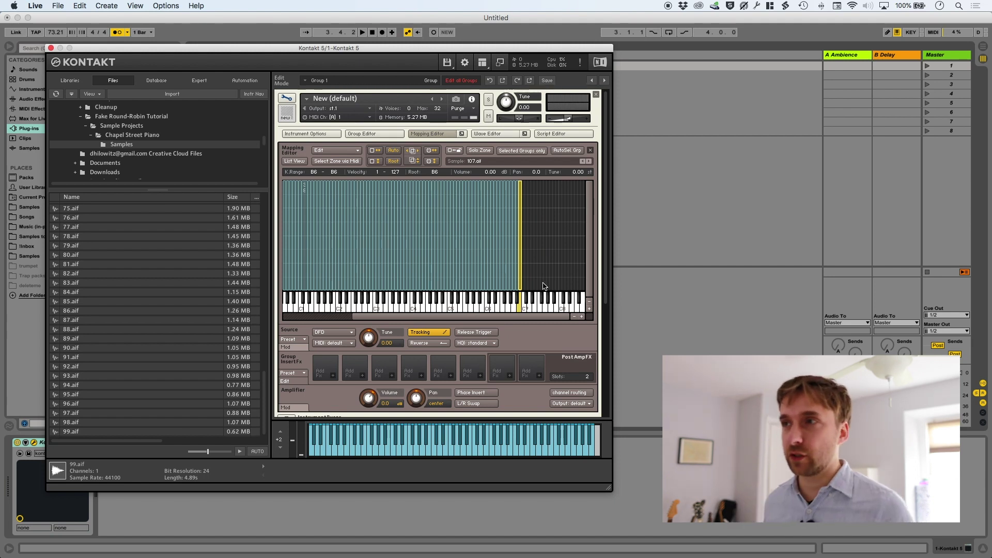
# - Edit the instrument name, replacing its last characters with 'rev'
pyautogui.doubleClick(393, 103)
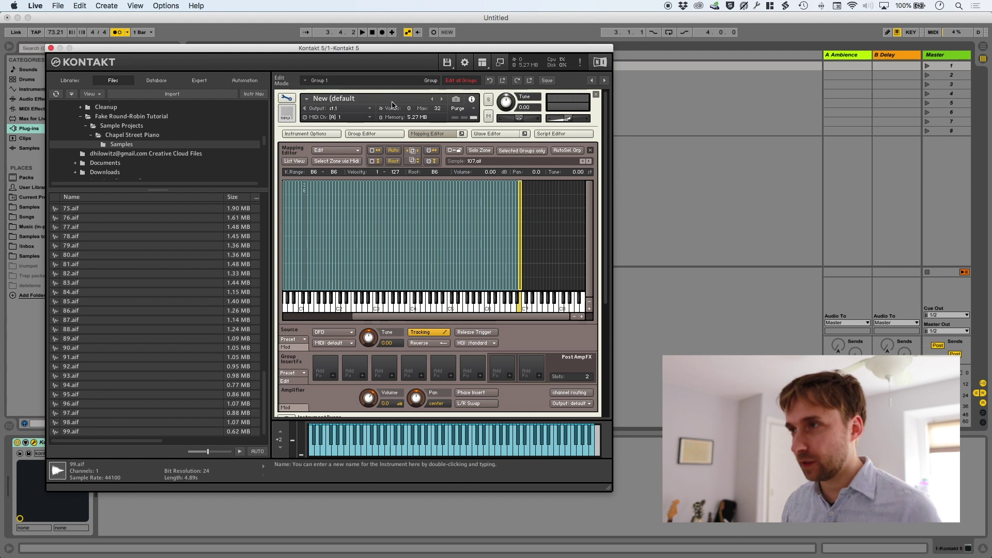
pyautogui.press('BackSpace')
pyautogui.press('BackSpace')
pyautogui.press('BackSpace')
pyautogui.press('BackSpace')
pyautogui.press('BackSpace')
pyautogui.press('BackSpace')
pyautogui.press('BackSpace')
pyautogui.press('BackSpace')
pyautogui.press('BackSpace')
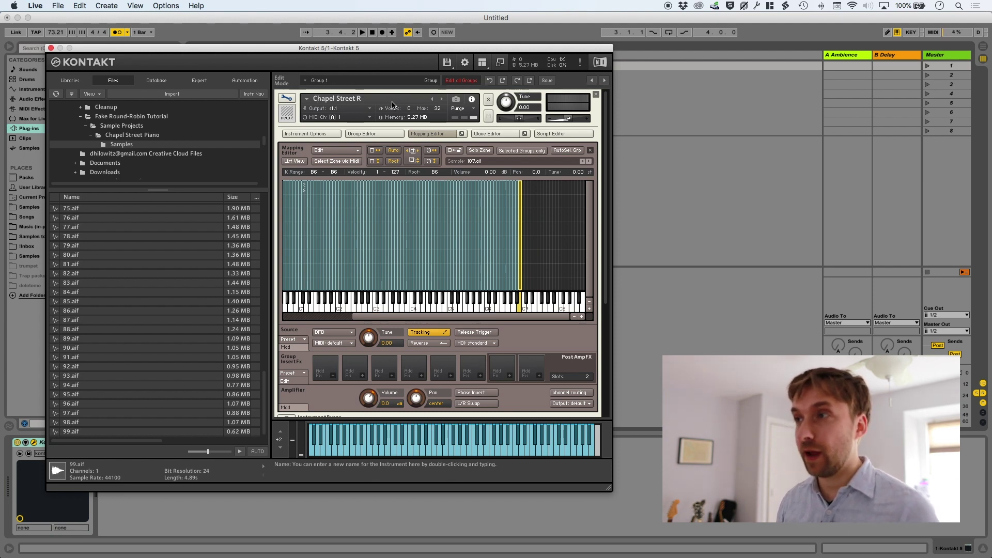
pyautogui.press('BackSpace')
pyautogui.write('rev 1')
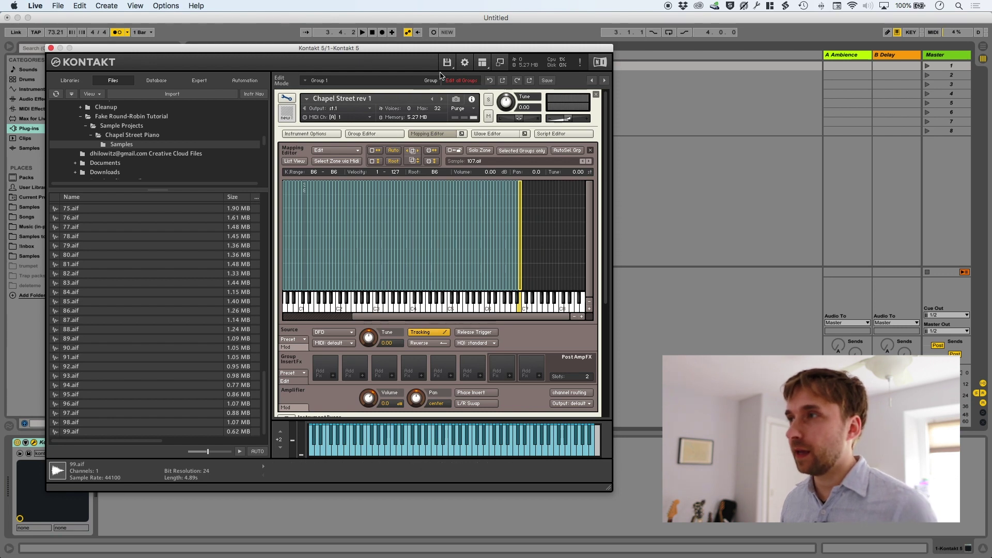
# - Review the instrument save options without saving, then switch to Google Chrome
pyautogui.click(447, 62)
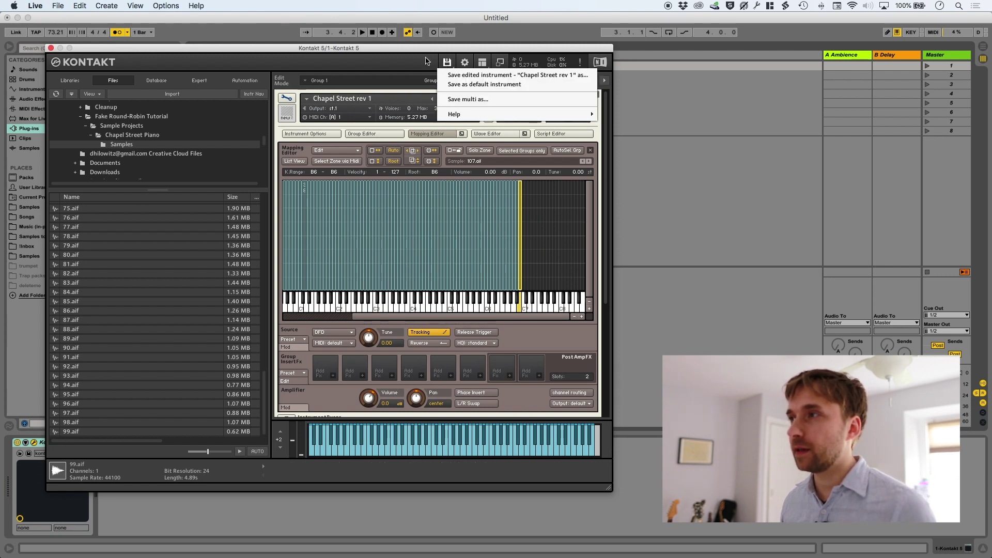
pyautogui.click(426, 61)
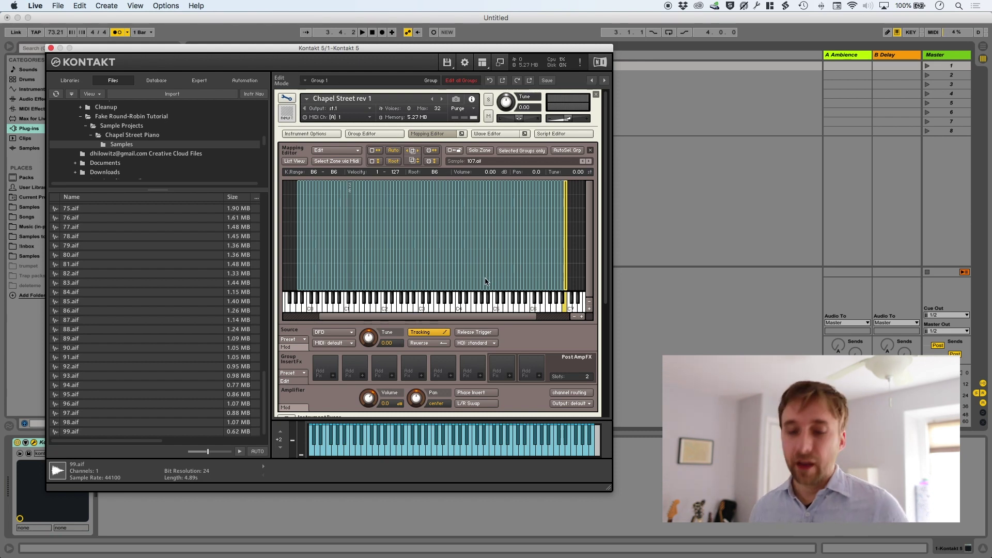
pyautogui.press('super+Tab')
pyautogui.press('super+Tab')
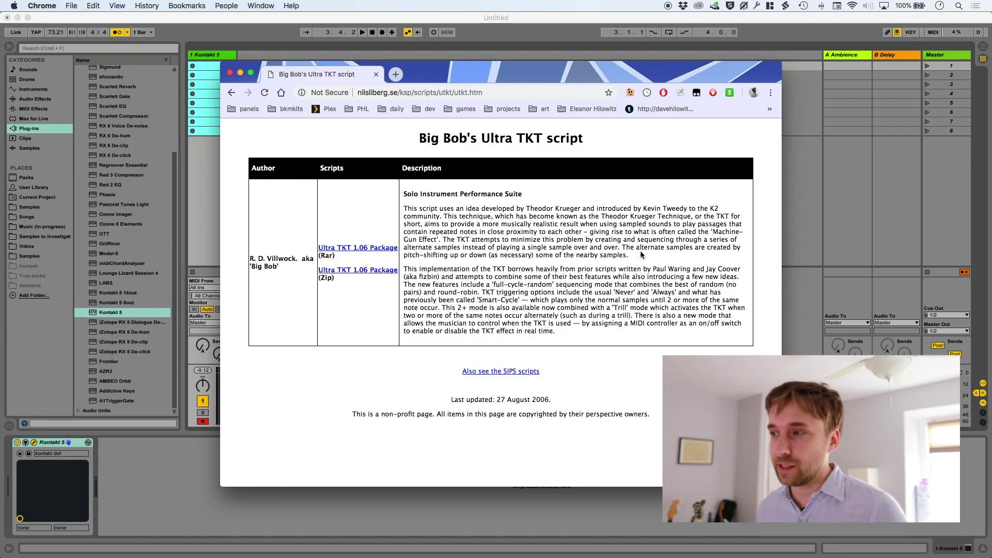
# - Download the Ultra TKT 1.06 Package (Zip) from Big Bob's page and open it
pyautogui.moveTo(451, 399); pyautogui.dragTo(566, 405)
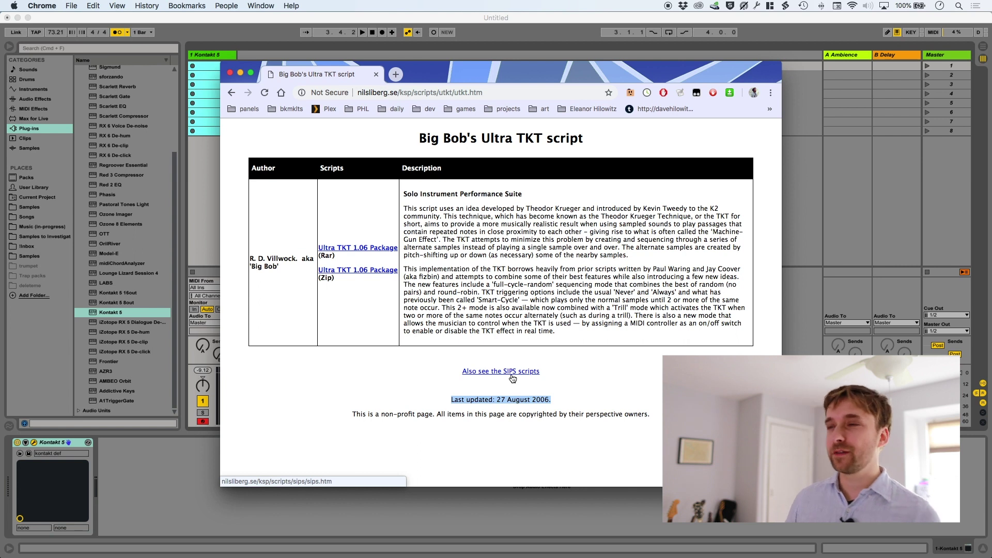
pyautogui.click(367, 271)
pyautogui.click(289, 475)
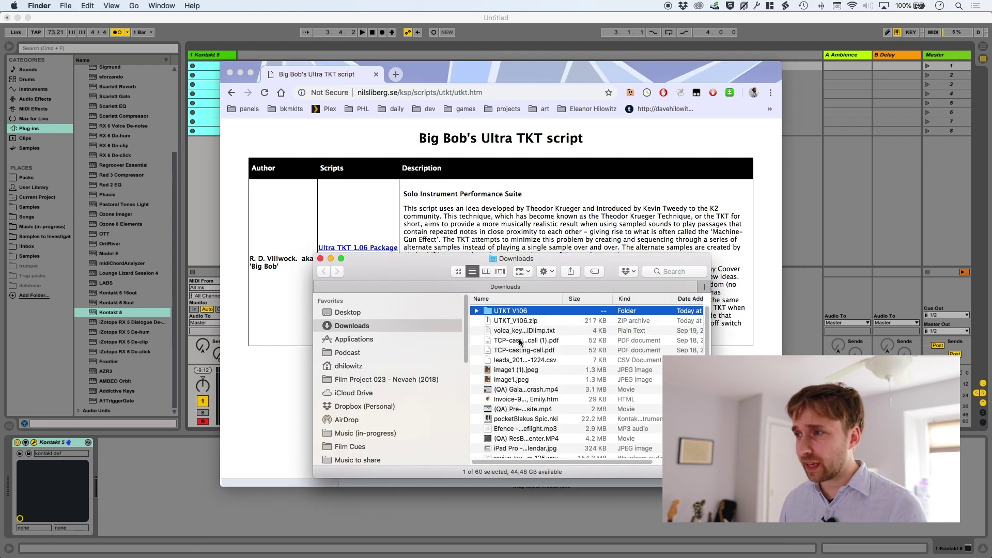
# - Open the UTKT V106 folder and bring up the context menu for UltraTKT_V106.txt
pyautogui.doubleClick(513, 312)
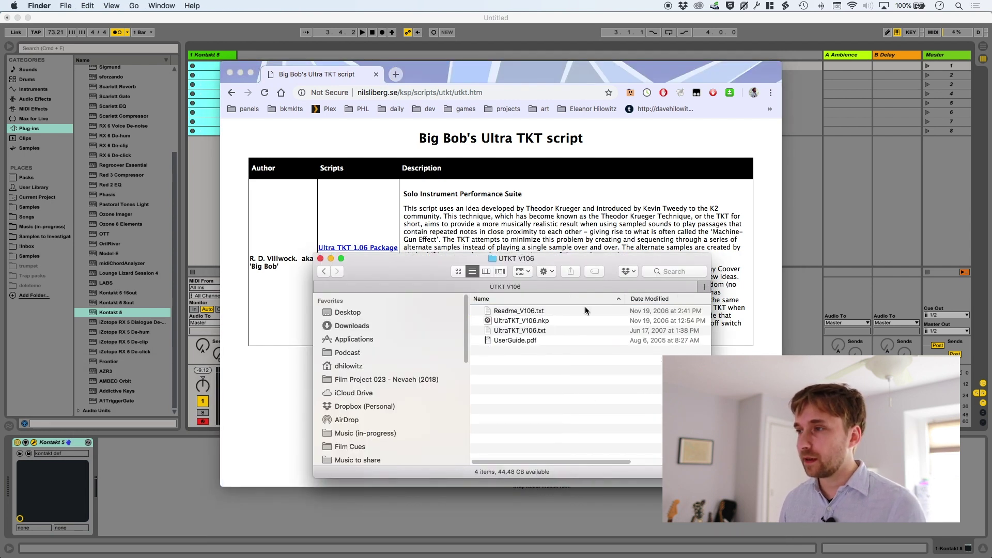
pyautogui.moveTo(578, 261); pyautogui.dragTo(427, 259)
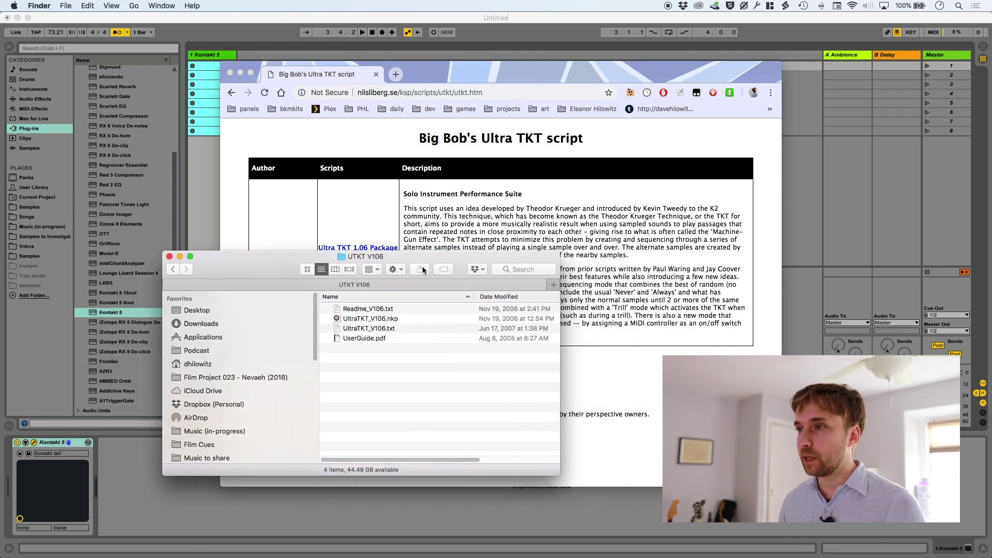
pyautogui.click(376, 330)
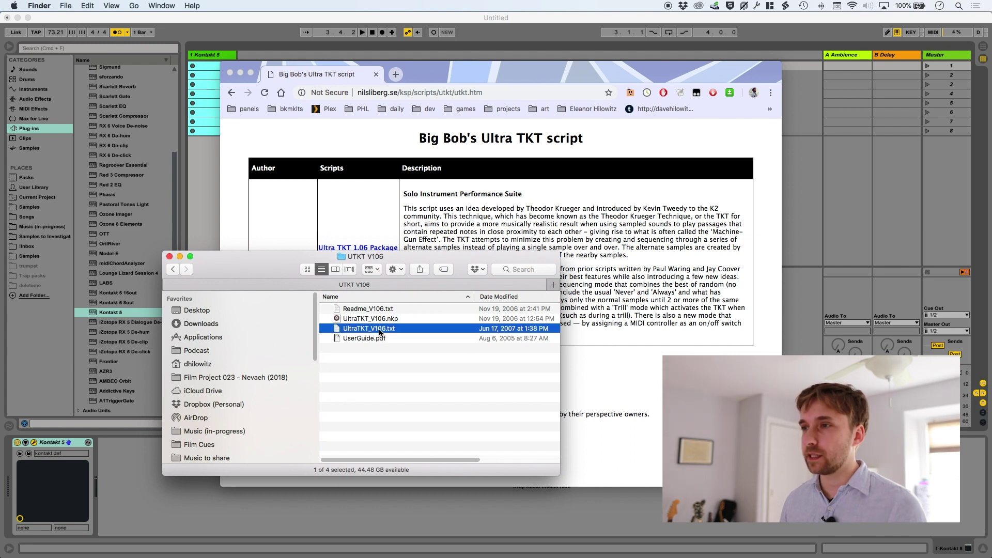
pyautogui.rightClick(370, 329)
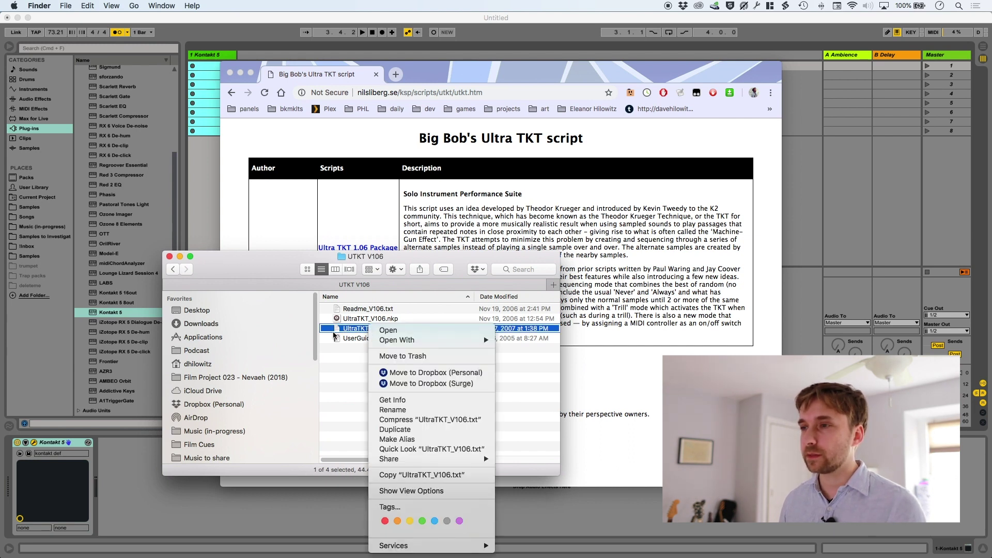
# - Open UltraTKT_V106.txt in TextEdit, copy its script text, and return to Kontakt
pyautogui.moveTo(414, 340)
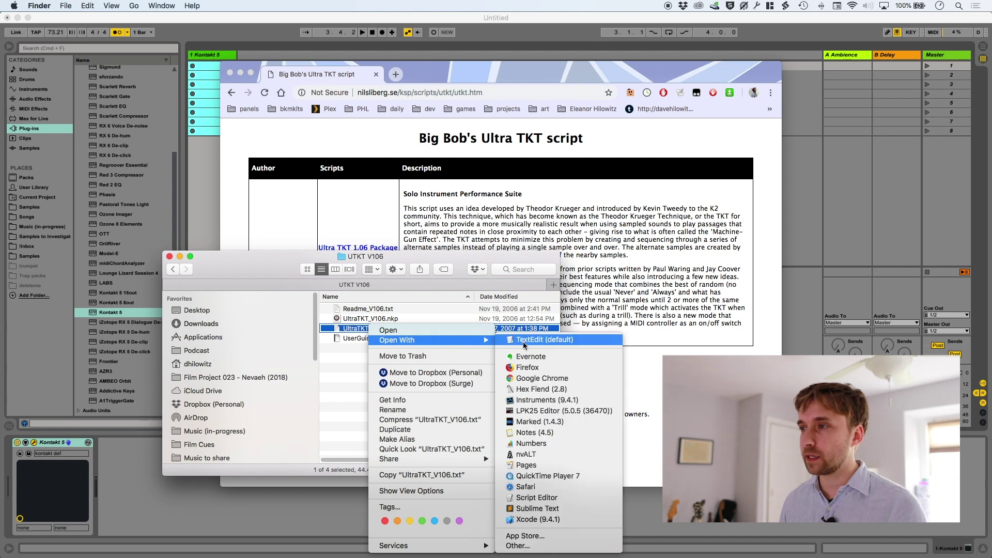
pyautogui.click(525, 341)
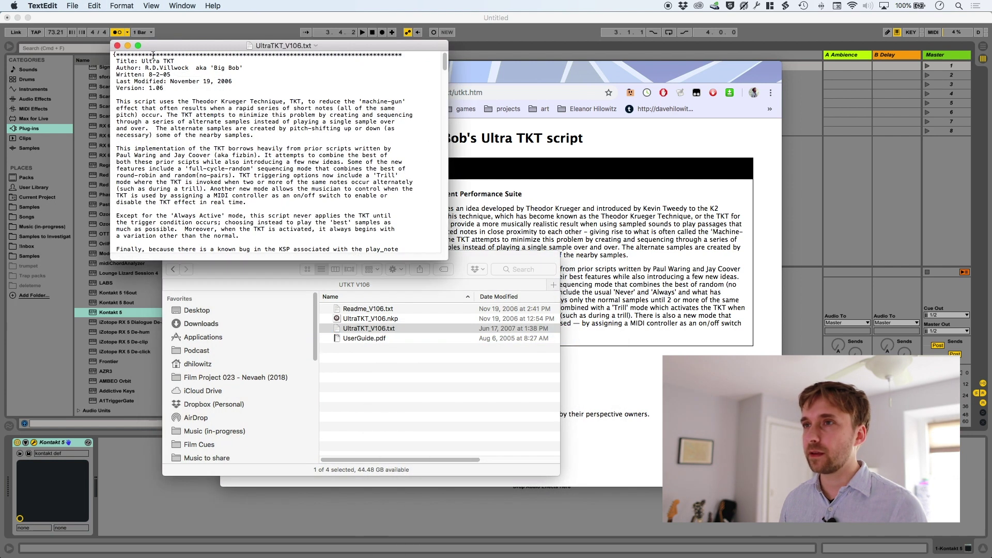
pyautogui.scroll(-10, 218, 139)
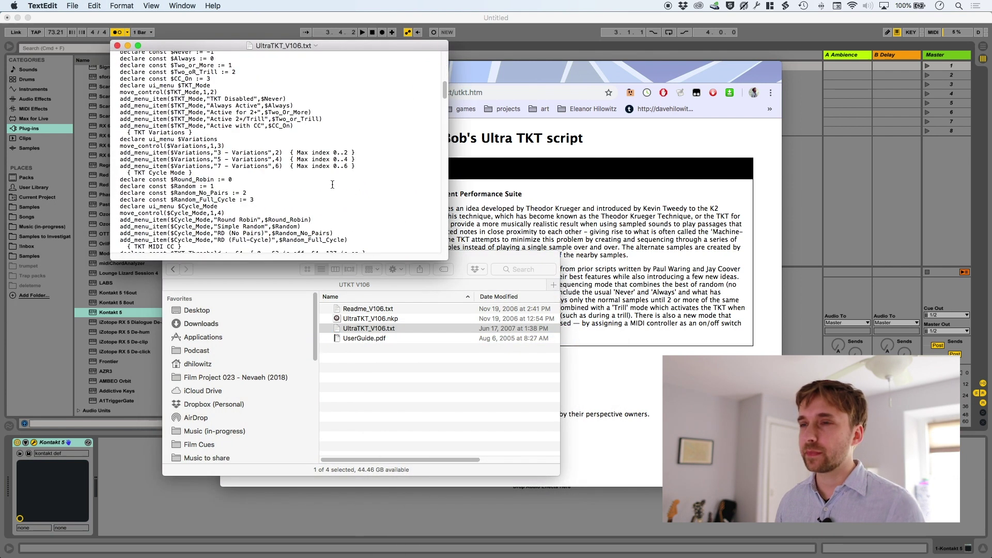
pyautogui.click(333, 184)
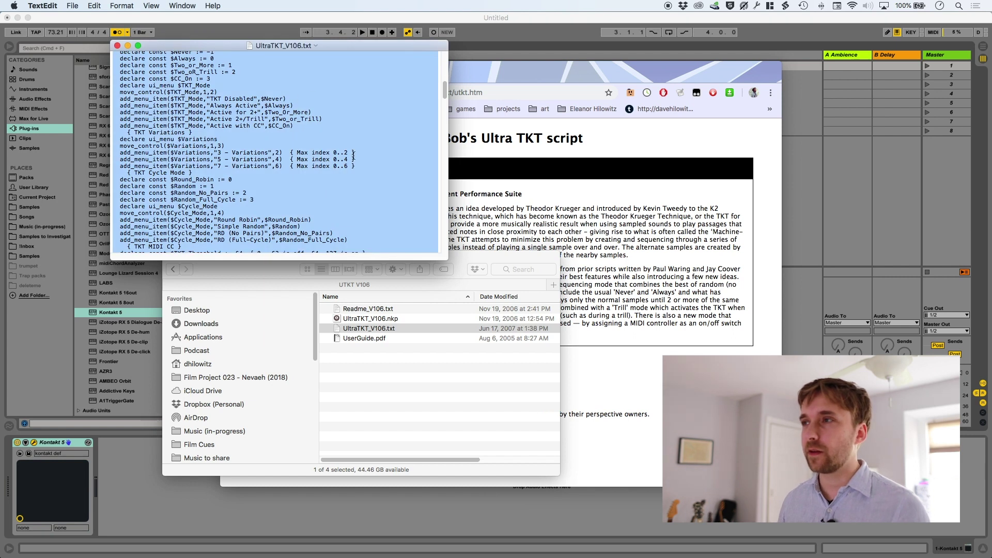
pyautogui.press('super+Tab')
pyautogui.press('super+Tab')
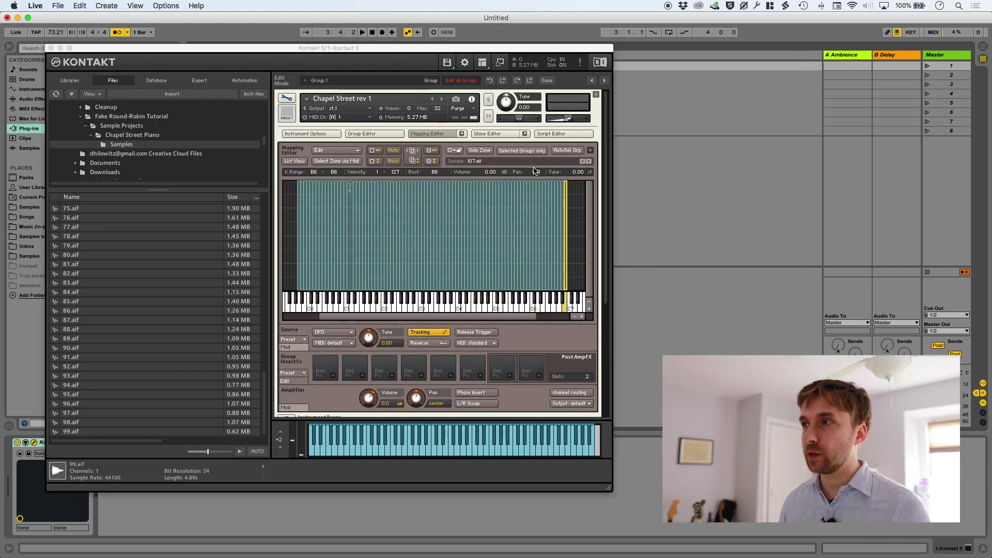
# - Paste the Ultra TKT script into the Script Editor, title it UltraTKT, and apply it
pyautogui.click(550, 136)
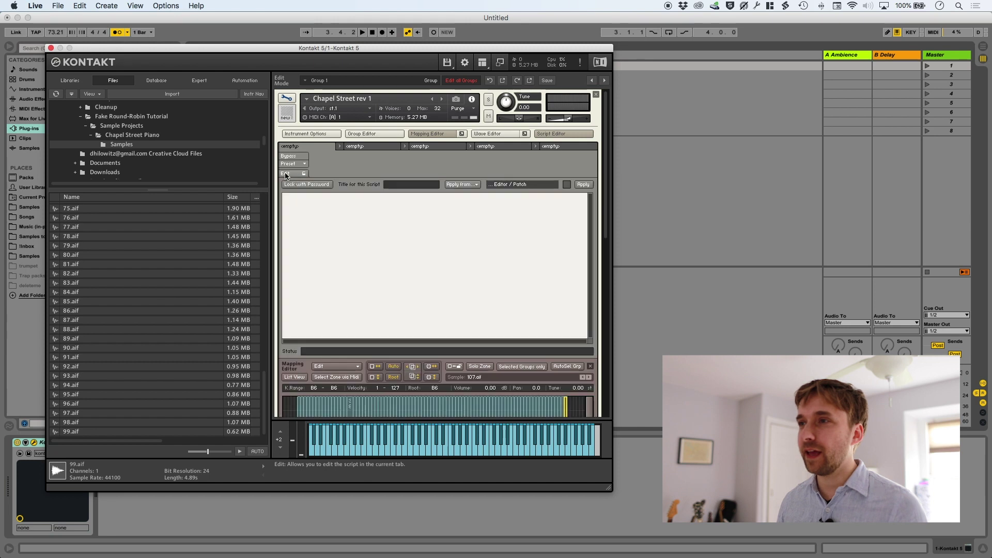
pyautogui.press('super+v')
pyautogui.click(401, 185)
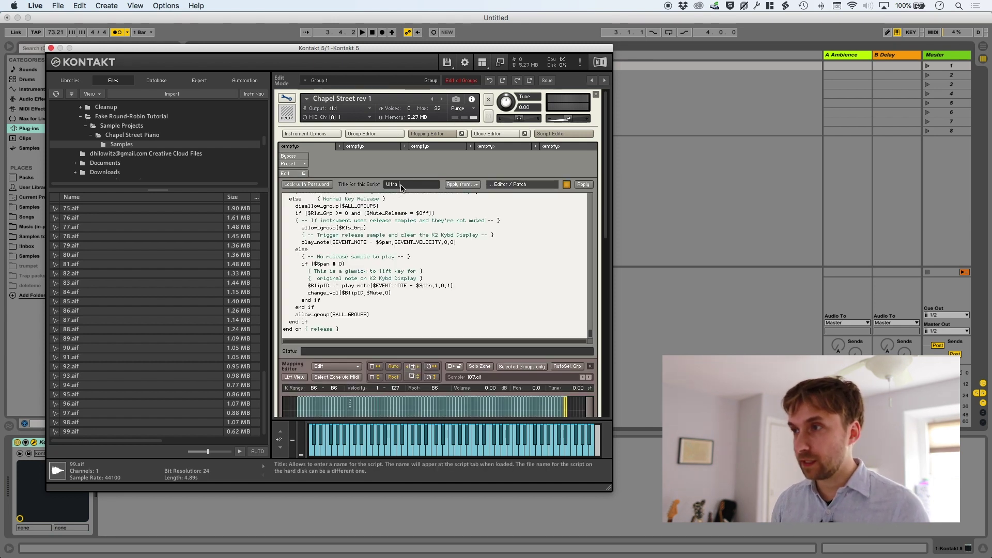
pyautogui.write('UltraTKT')
pyautogui.click(400, 185)
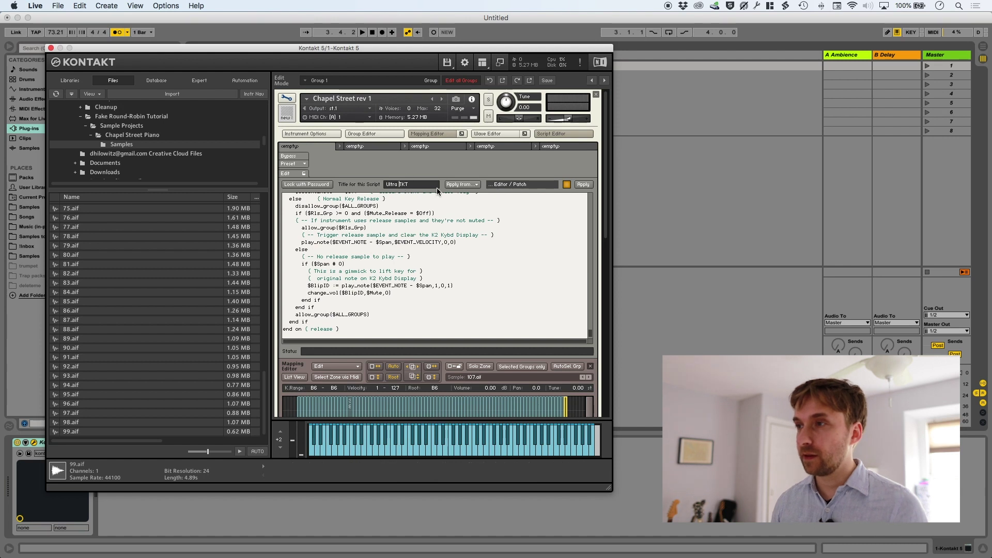
pyautogui.click(583, 185)
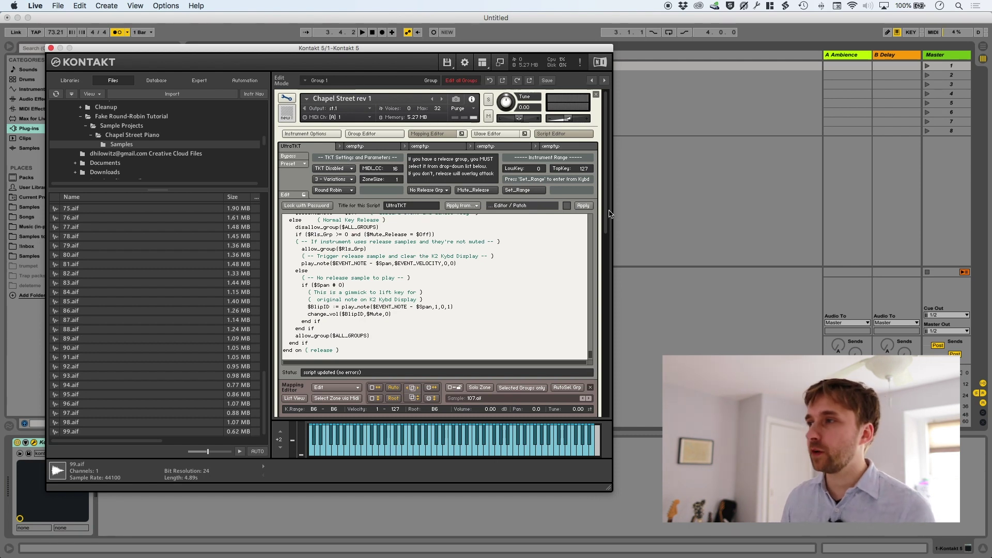
# - Toggle the instrument's edit view off and on, reselecting the Chapel Street rev 1 instrument
pyautogui.scroll(-1, 604, 210)
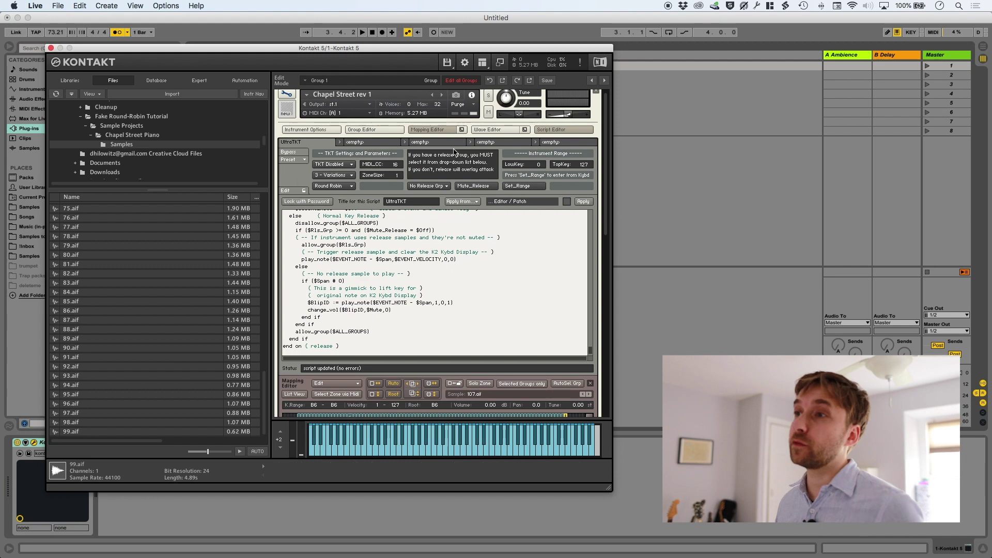
pyautogui.click(289, 96)
pyautogui.click(289, 97)
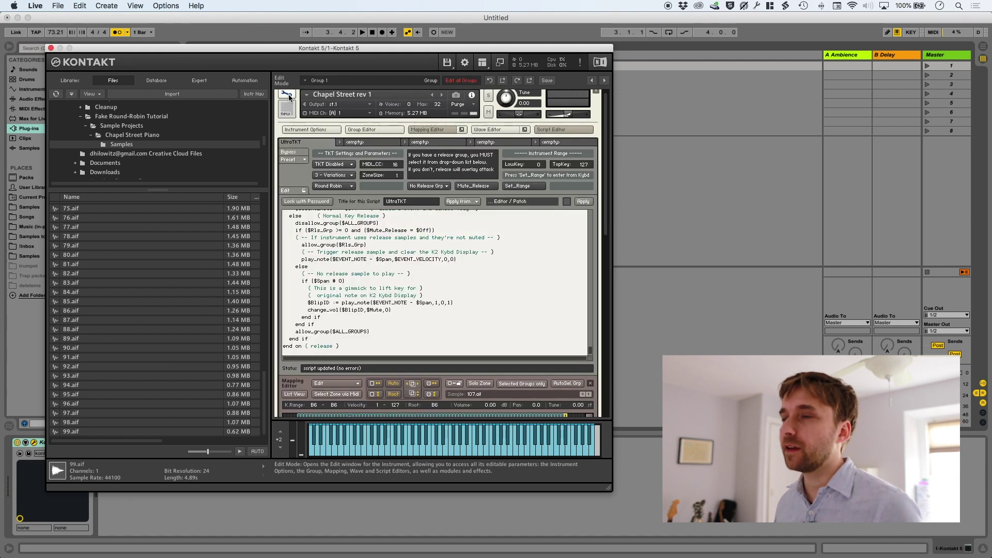
pyautogui.click(289, 98)
pyautogui.click(291, 106)
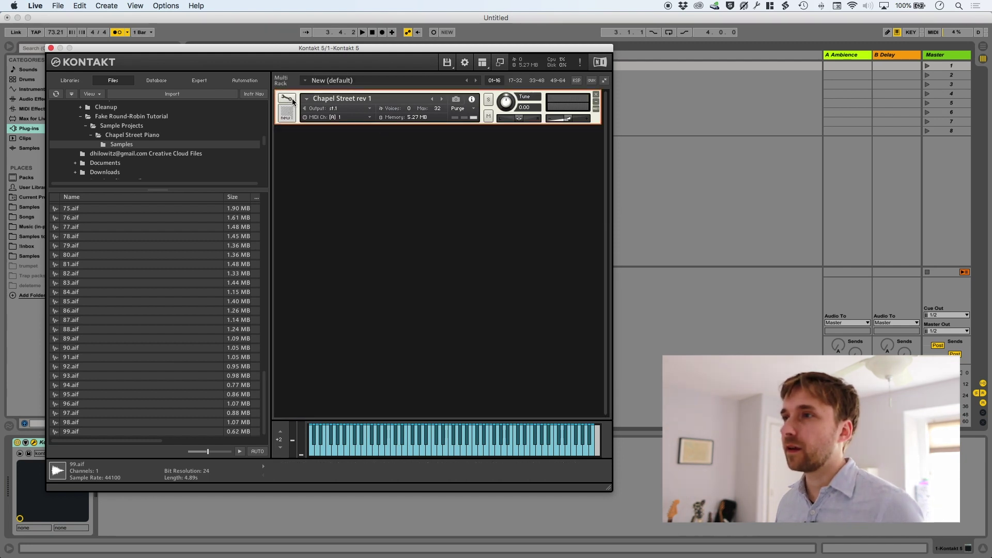
pyautogui.click(288, 99)
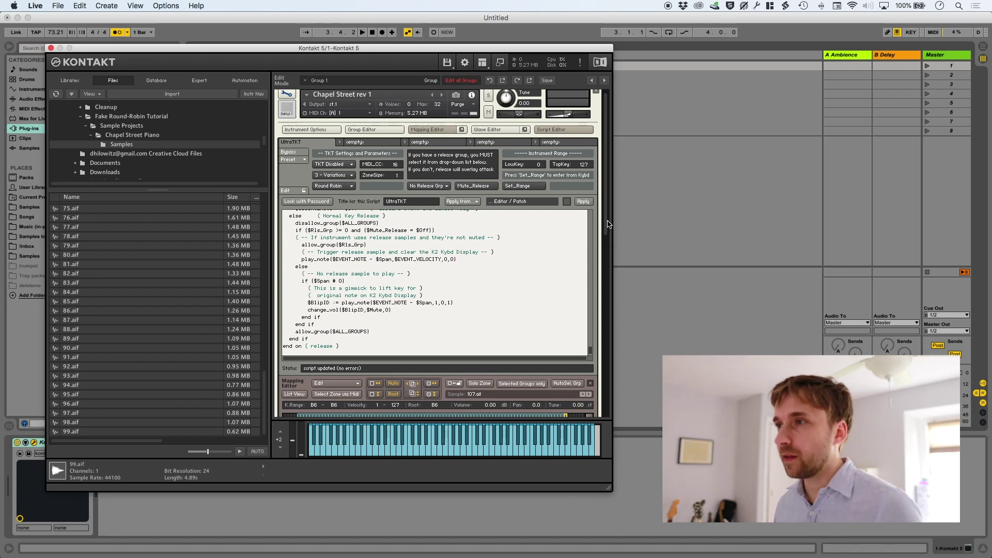
# - Set the UltraTKT mode to Always Active and the cycle mode to RD (No Pairs)
pyautogui.click(329, 165)
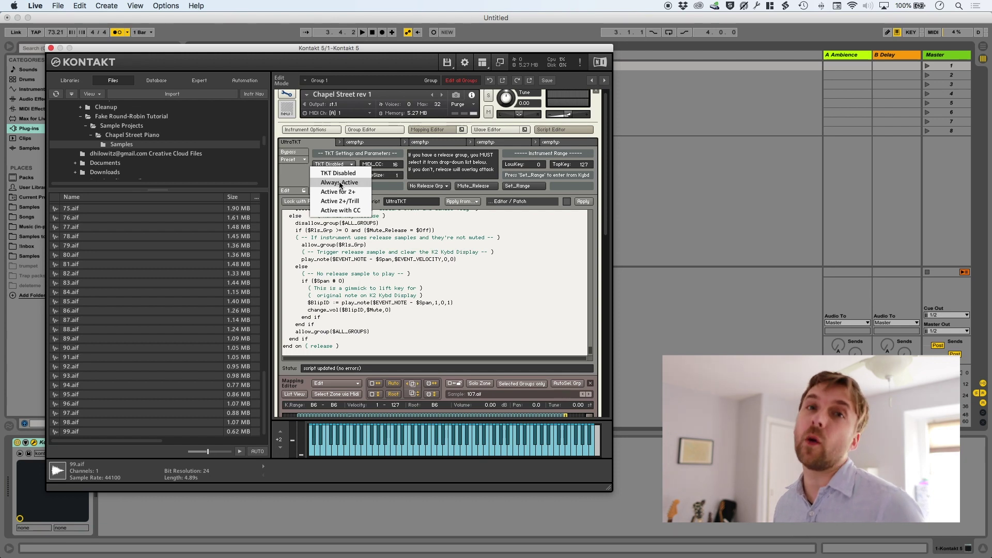
pyautogui.click(340, 183)
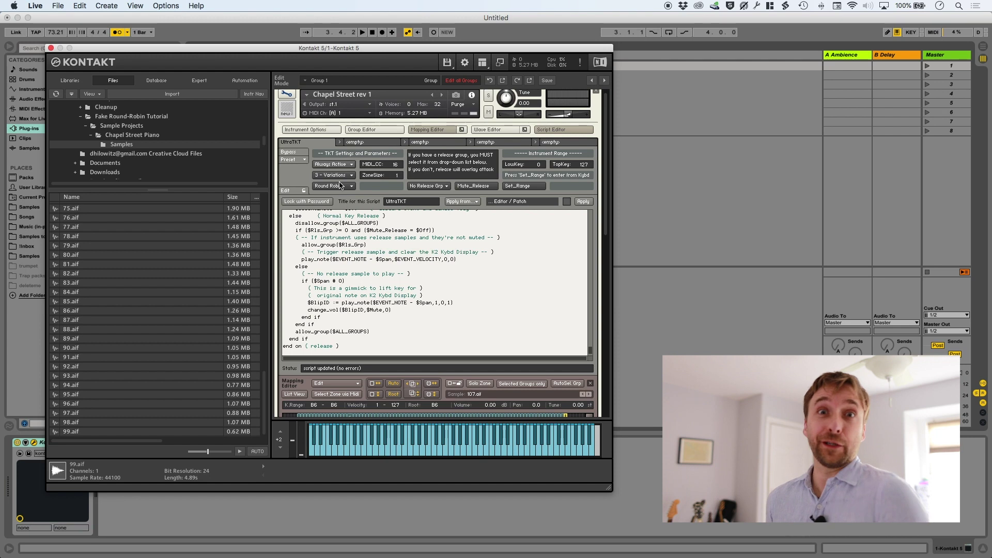
pyautogui.click(340, 185)
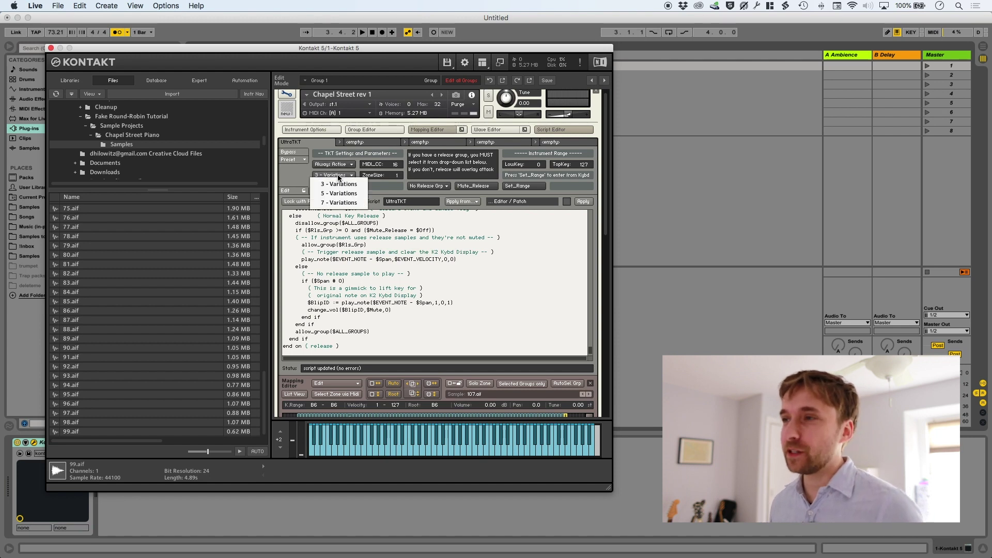
pyautogui.click(334, 189)
pyautogui.click(334, 188)
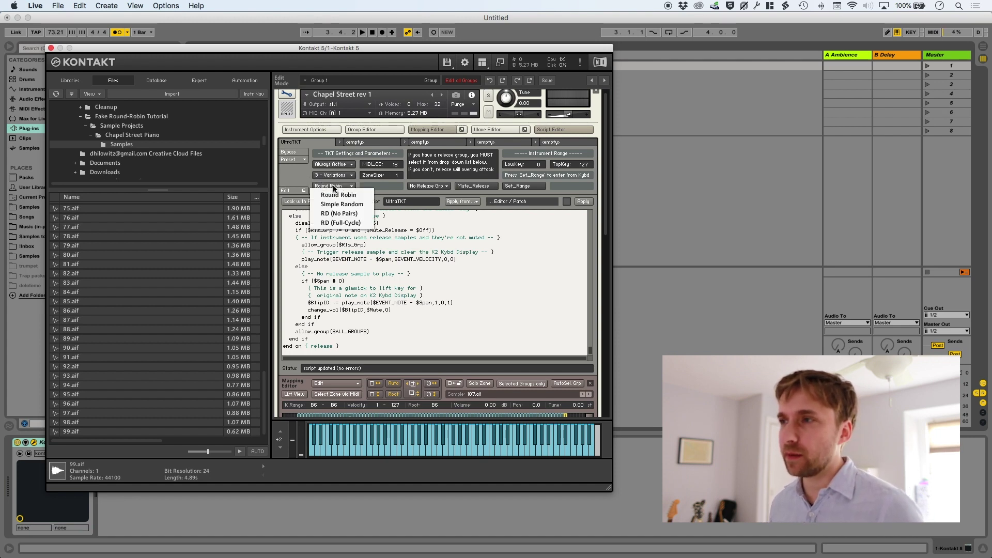
pyautogui.click(364, 214)
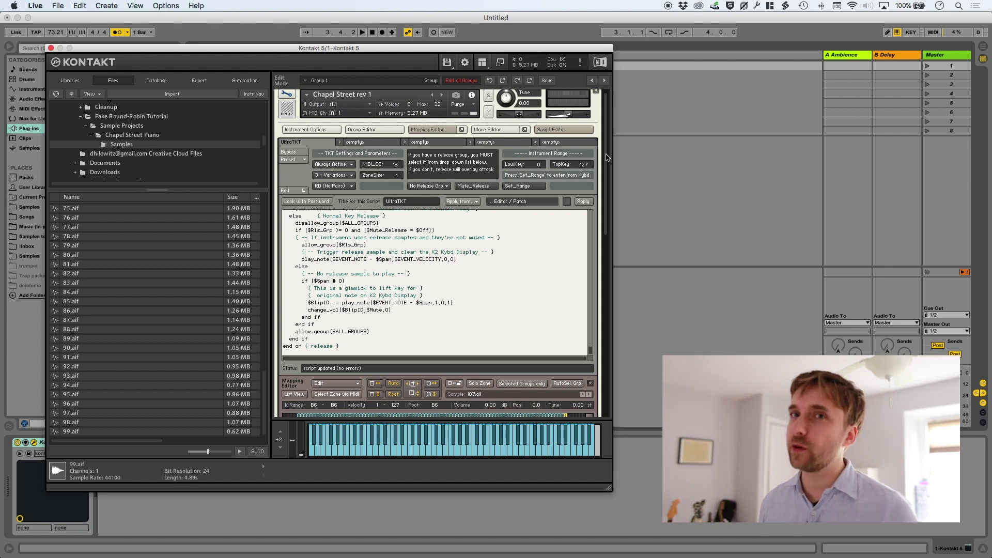
pyautogui.moveTo(608, 157)
pyautogui.mouseDown()
pyautogui.moveTo(603, 228)
pyautogui.moveTo(608, 162)
pyautogui.mouseUp()
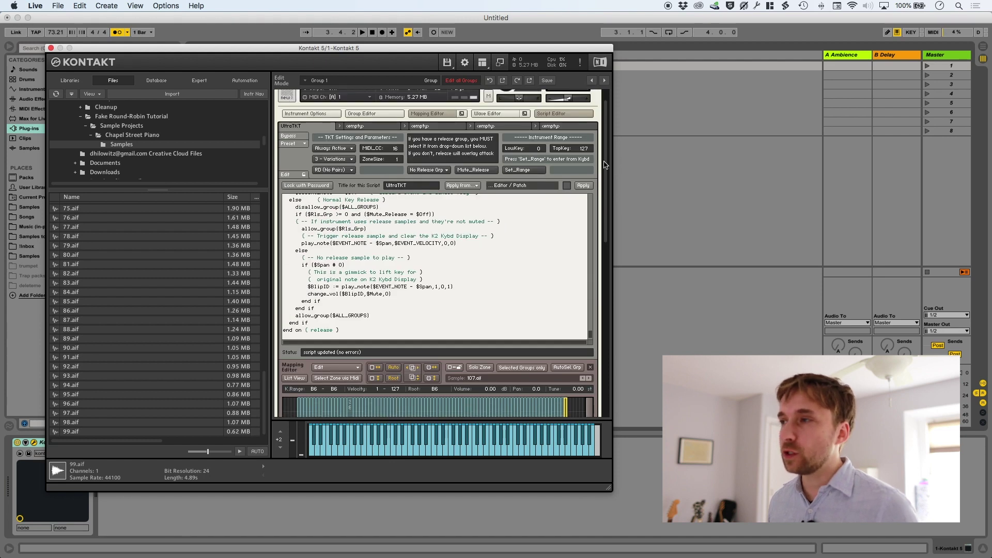
# - Use Set_Range to set the UltraTKT playable range to LowKey 21 and TopKey 107
pyautogui.click(518, 171)
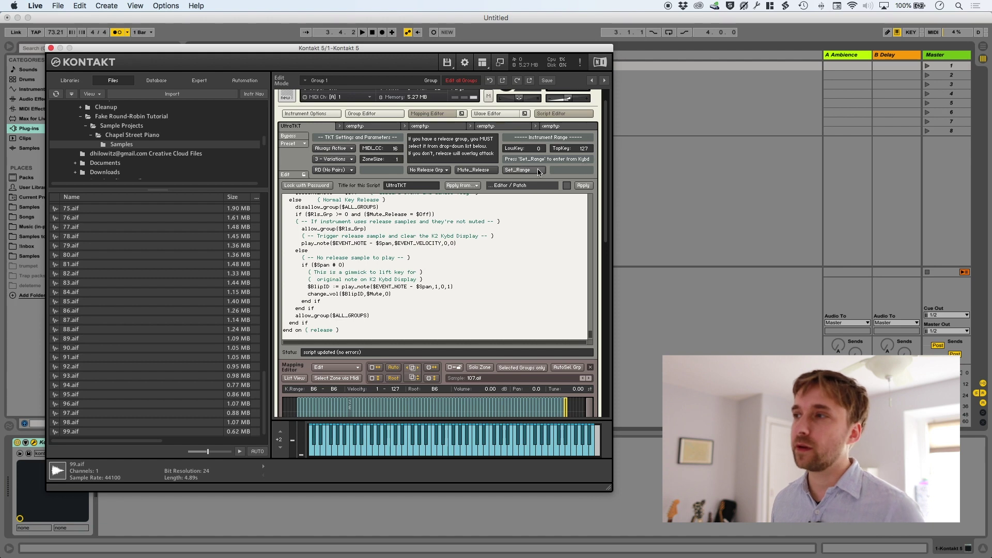
pyautogui.click(522, 170)
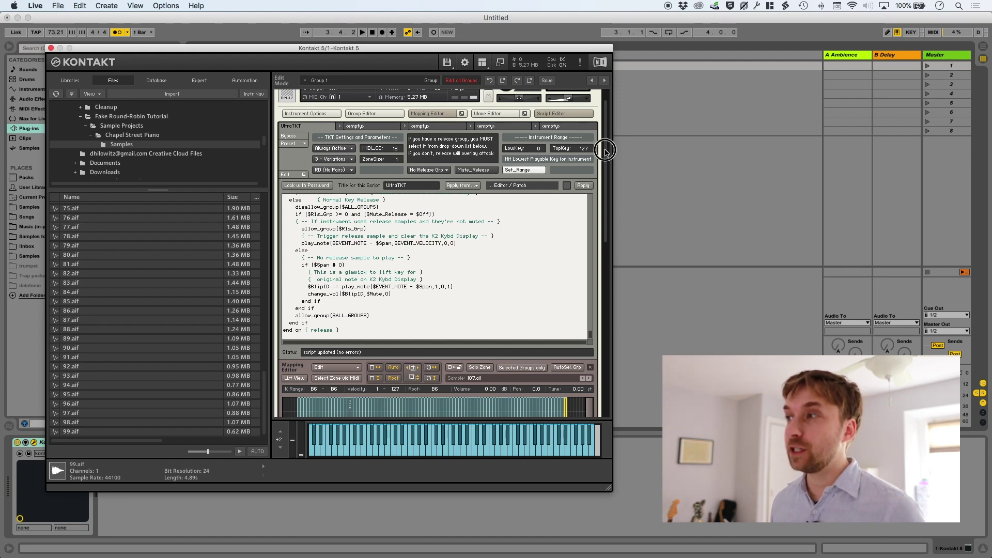
pyautogui.moveTo(603, 148); pyautogui.dragTo(594, 265)
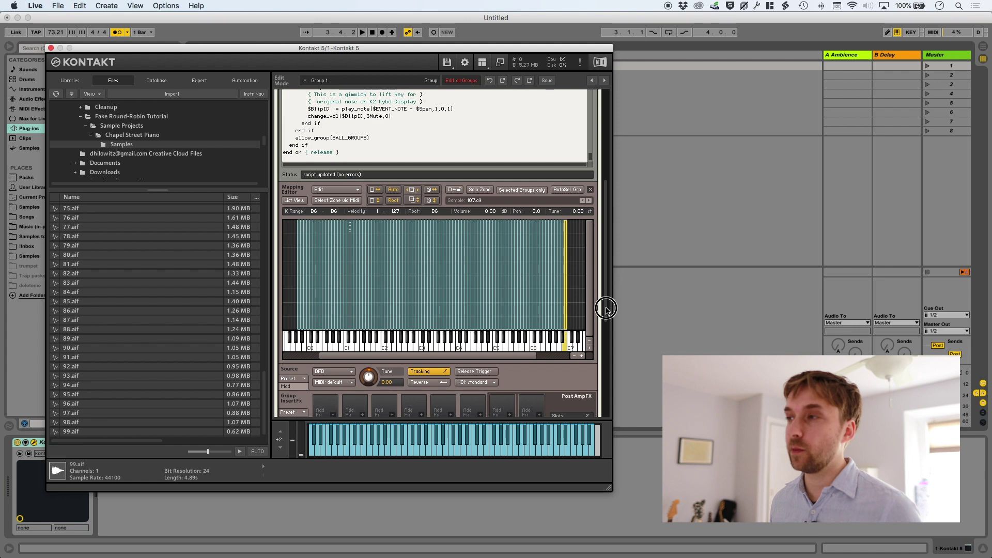
pyautogui.moveTo(603, 308); pyautogui.dragTo(602, 202)
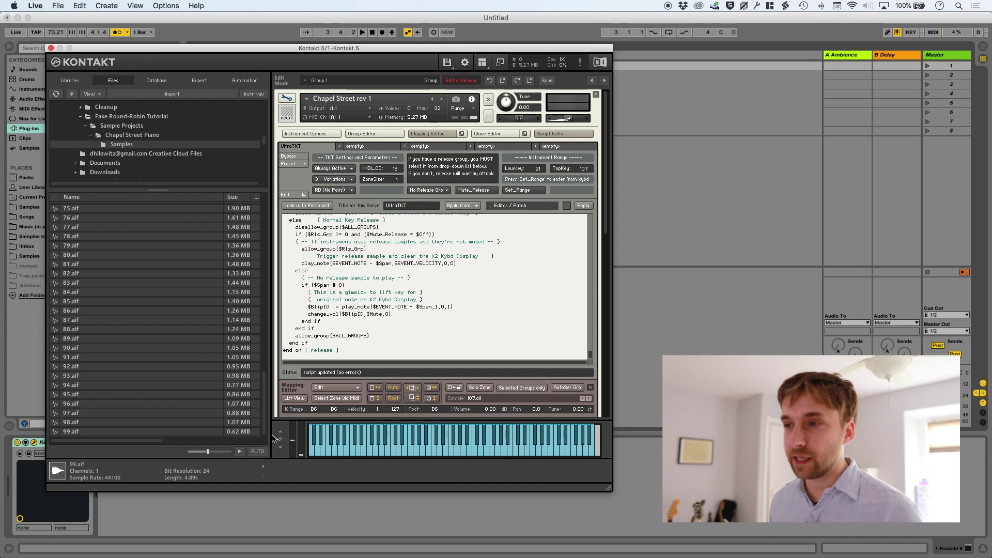
pyautogui.scroll(5, 259, 348)
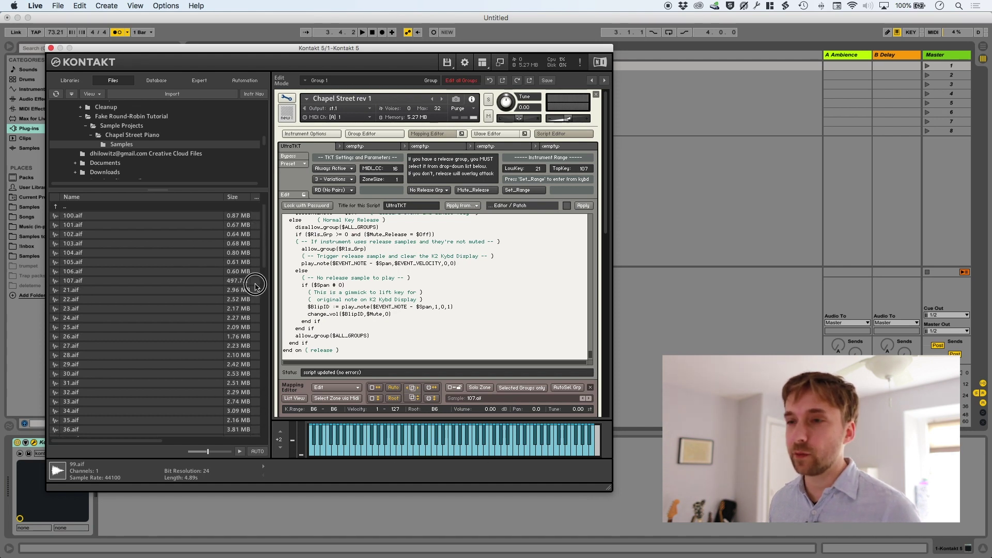
pyautogui.scroll(10, 259, 348)
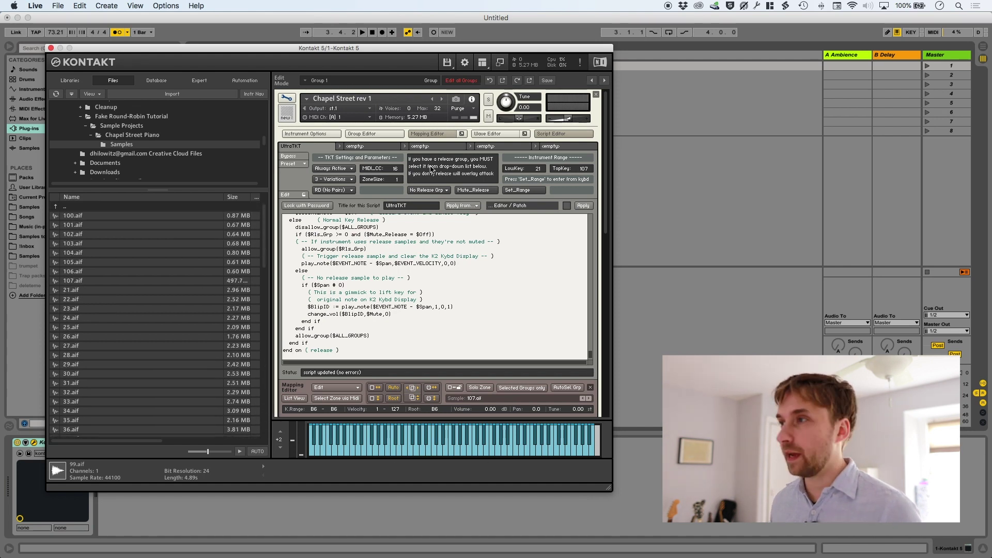
pyautogui.click(568, 135)
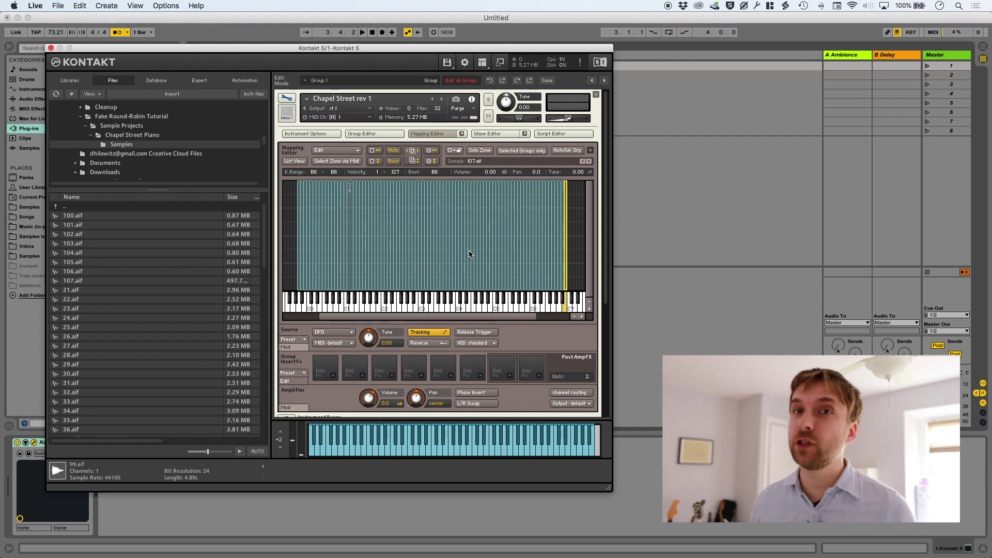
# - Switch UltraTKT mode to TKT Disabled and drag the Kontakt window aside to reveal Live's clip slots
pyautogui.click(341, 170)
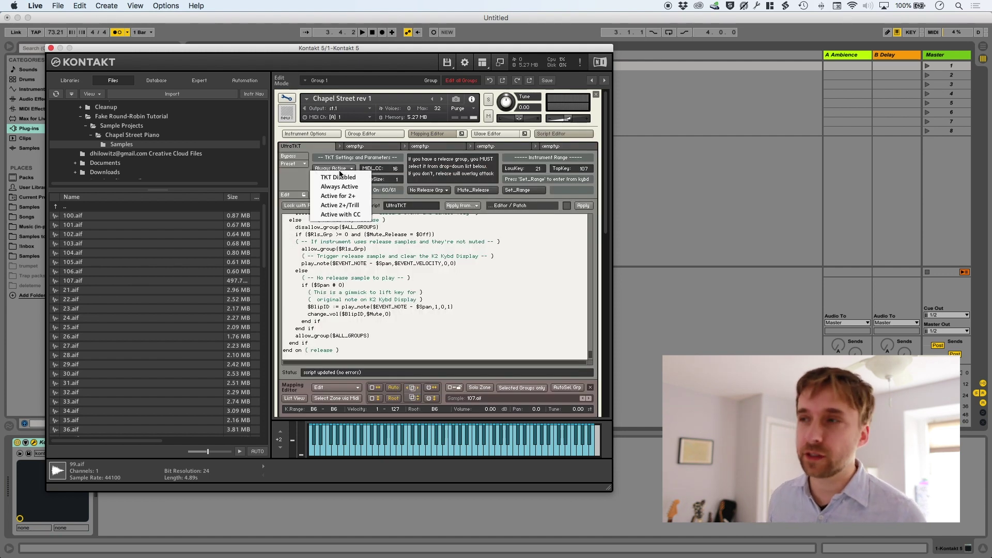
pyautogui.click(339, 177)
pyautogui.moveTo(264, 56); pyautogui.dragTo(523, 33)
pyautogui.click(211, 68)
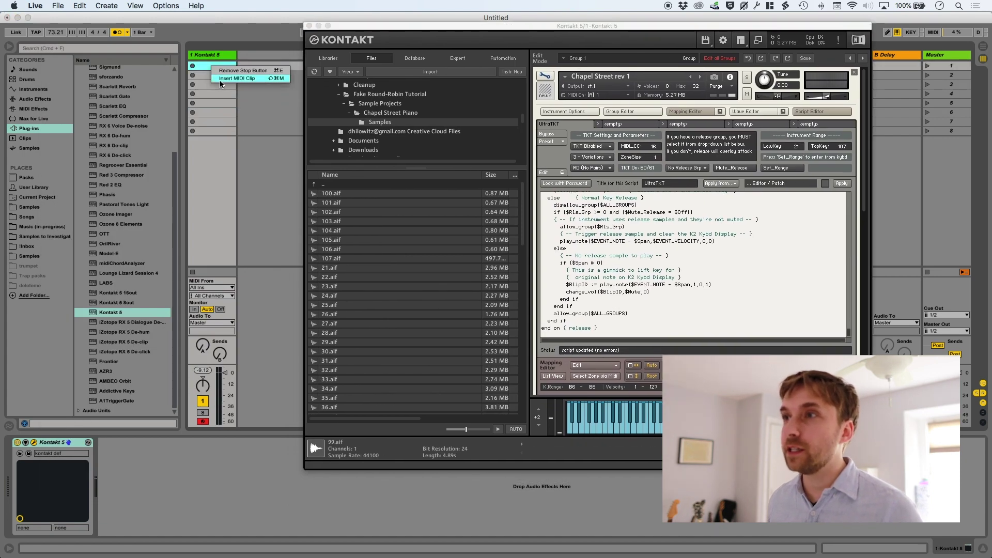
# - Create a MIDI clip on the Kontakt track with a C3 note at velocity 78, duplicated along the clip
pyautogui.click(215, 67)
pyautogui.doubleClick(216, 67)
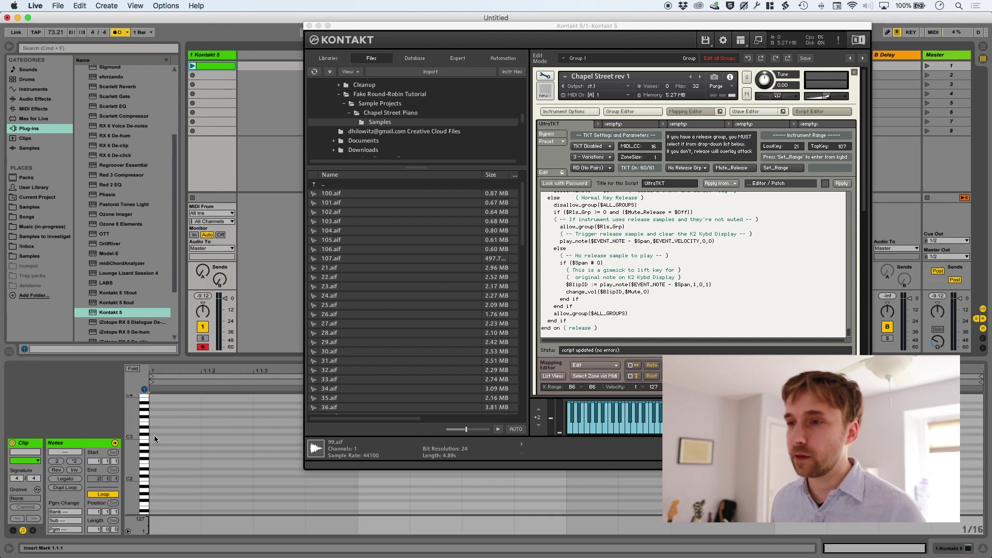
pyautogui.doubleClick(154, 435)
pyautogui.moveTo(153, 524); pyautogui.dragTo(153, 529)
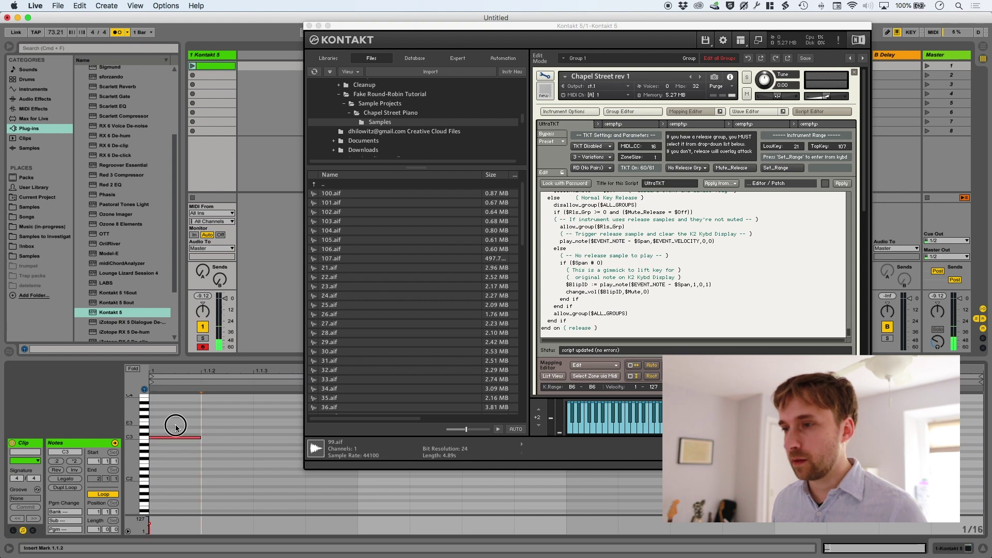
pyautogui.moveTo(173, 420); pyautogui.dragTo(239, 458)
pyautogui.press('super+d')
pyautogui.press('super+d')
pyautogui.press('super+d')
pyautogui.press('super+d')
pyautogui.press('super+d')
pyautogui.press('super+d')
pyautogui.press('super+d')
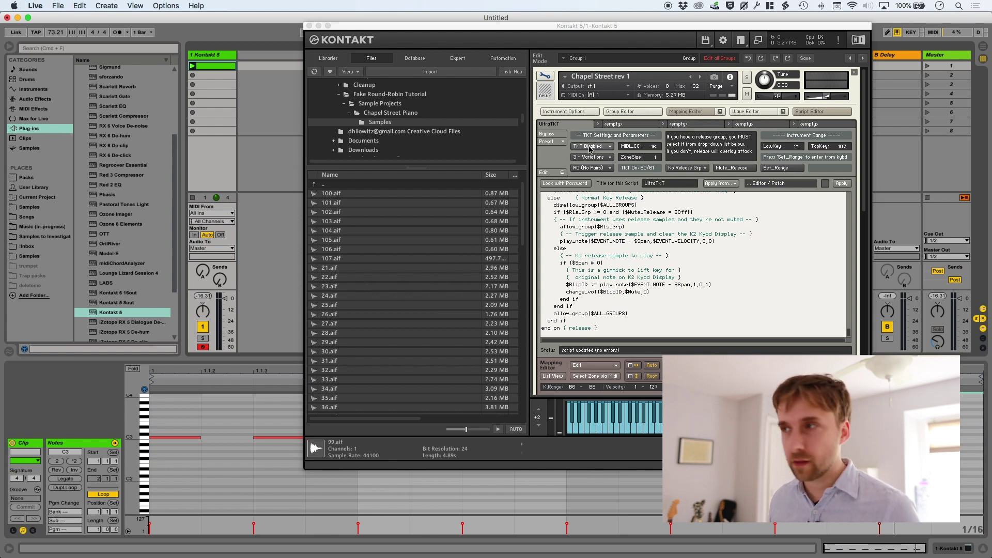
# - Set the UltraTKT script back to Always Active and start playback in Live
pyautogui.click(589, 150)
pyautogui.click(590, 162)
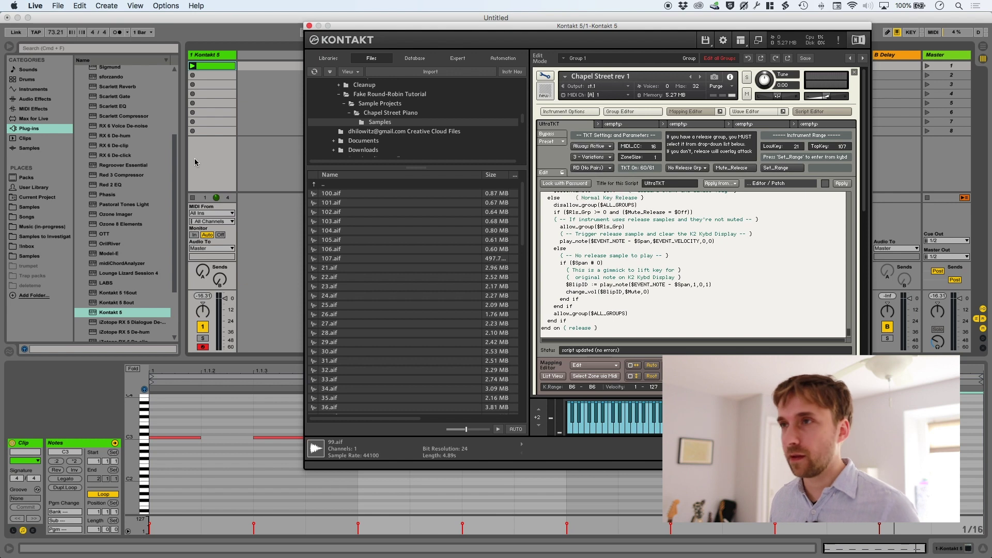
pyautogui.click(218, 23)
pyautogui.press('space')
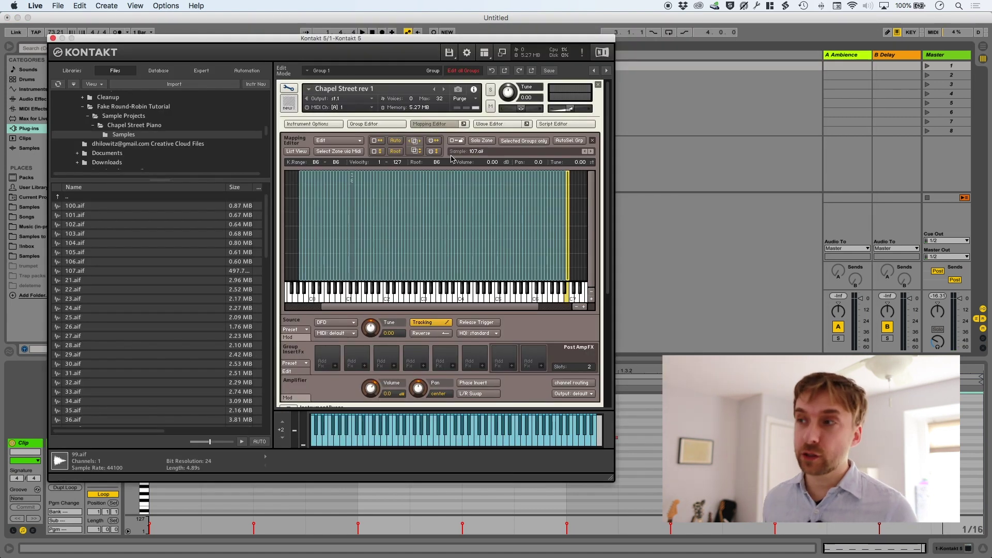
# - Play the test clip while zooming the Mapping Editor over the piano zones, leaving the script panel hidden
pyautogui.press('space')
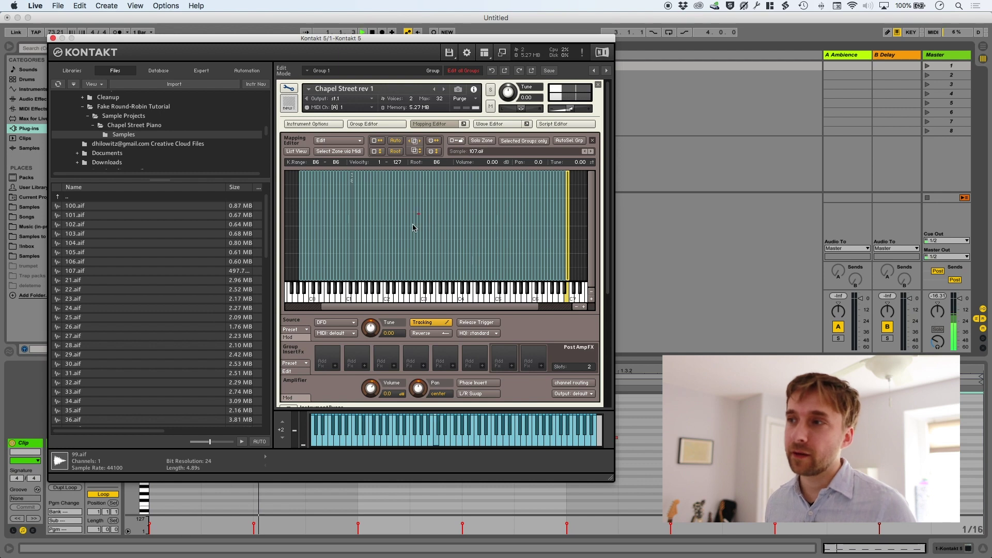
pyautogui.click(584, 307)
pyautogui.click(583, 307)
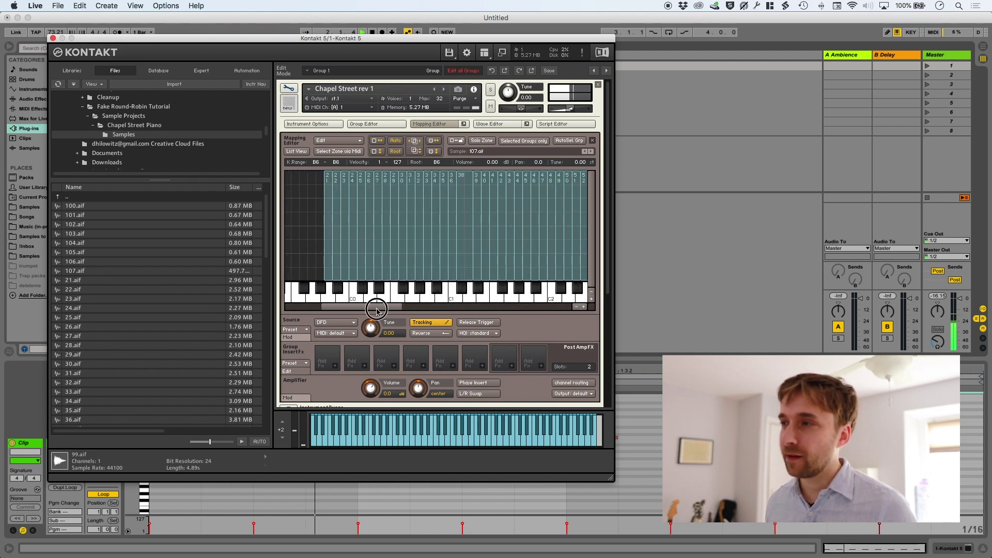
pyautogui.moveTo(377, 310); pyautogui.dragTo(444, 310)
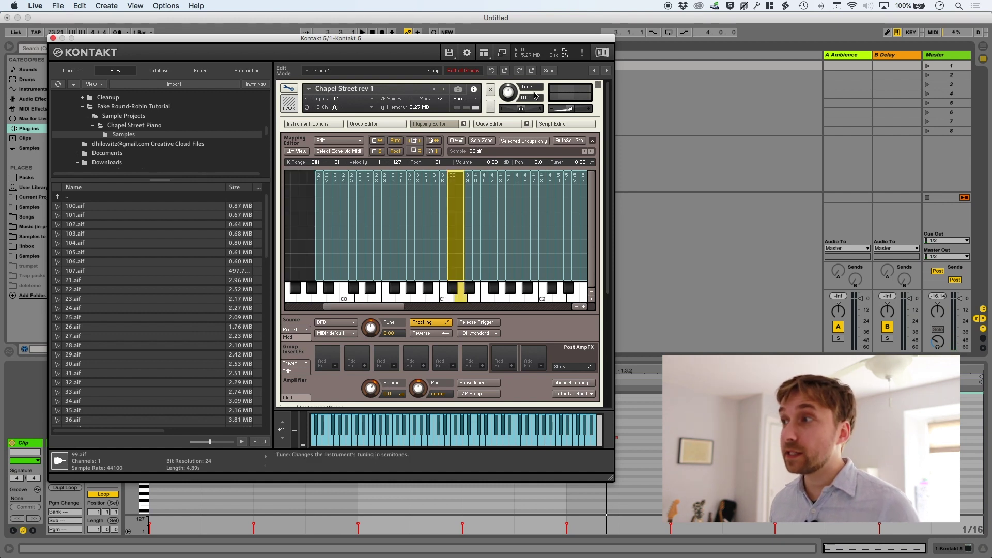
pyautogui.click(554, 124)
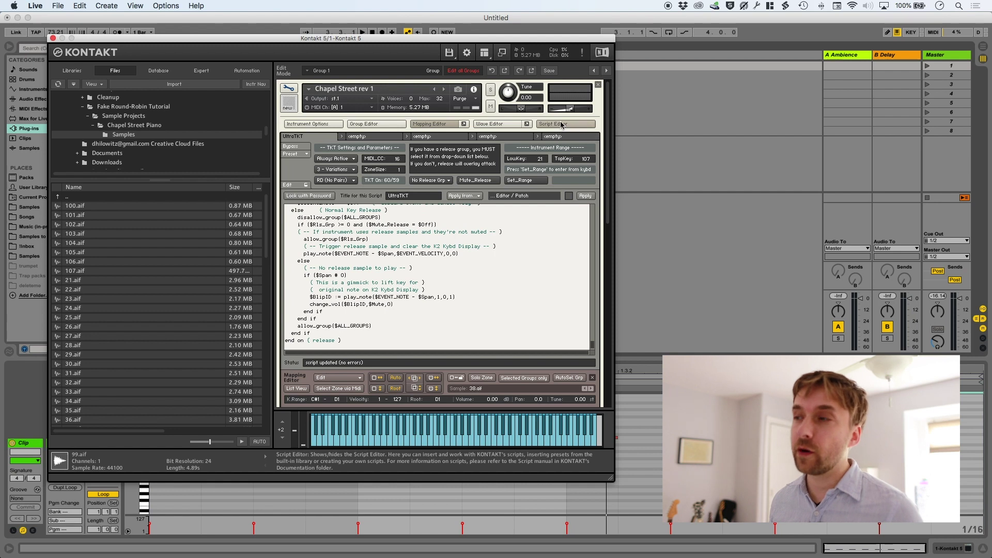
pyautogui.click(563, 124)
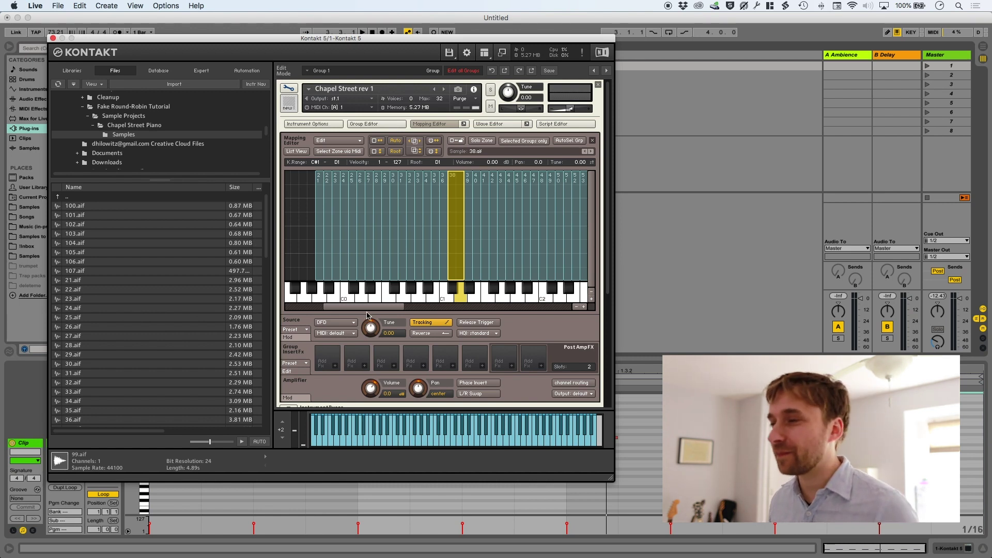
pyautogui.click(577, 307)
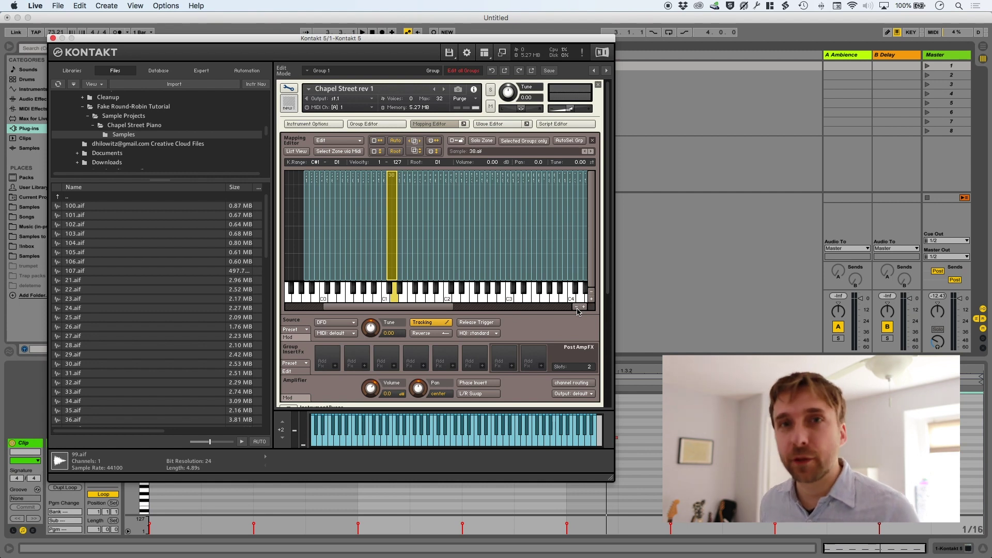
pyautogui.click(577, 308)
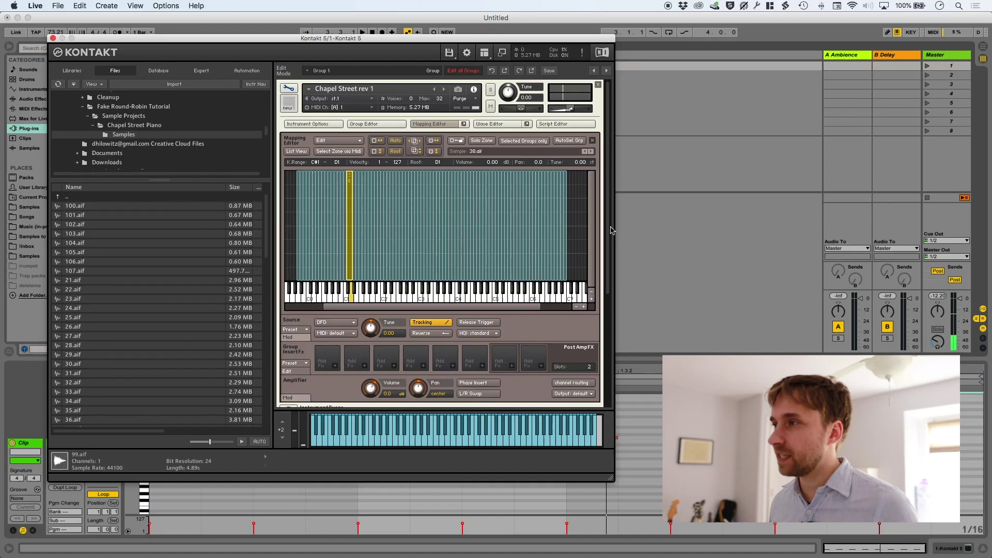
pyautogui.scroll(-10, 602, 227)
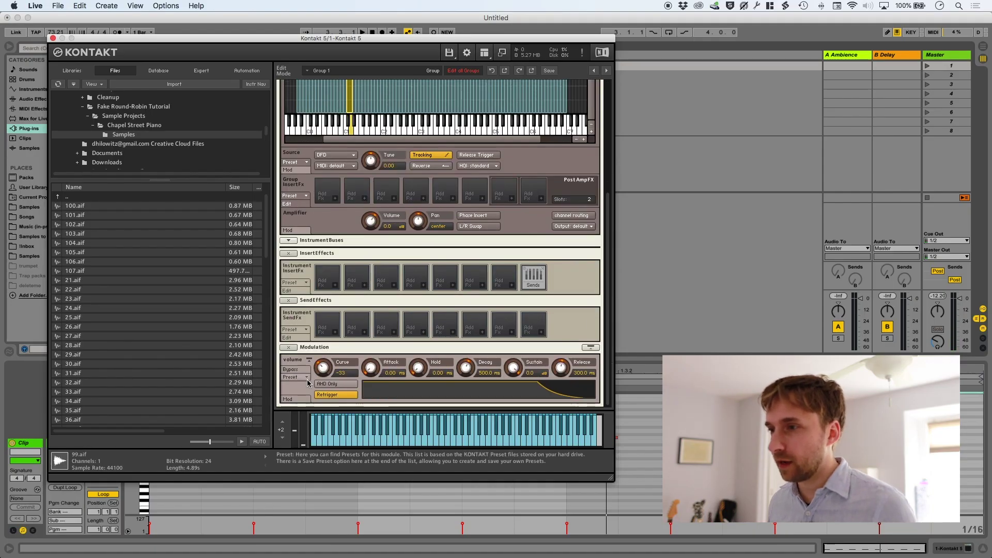
# - Load the Factory > Piano preset into the group's volume envelope
pyautogui.click(300, 377)
pyautogui.moveTo(314, 385)
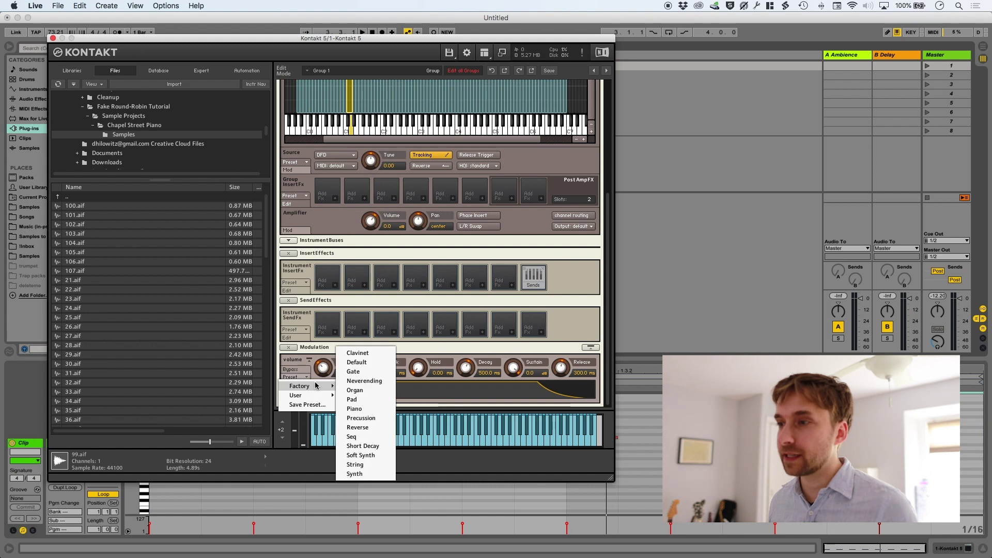
pyautogui.click(374, 409)
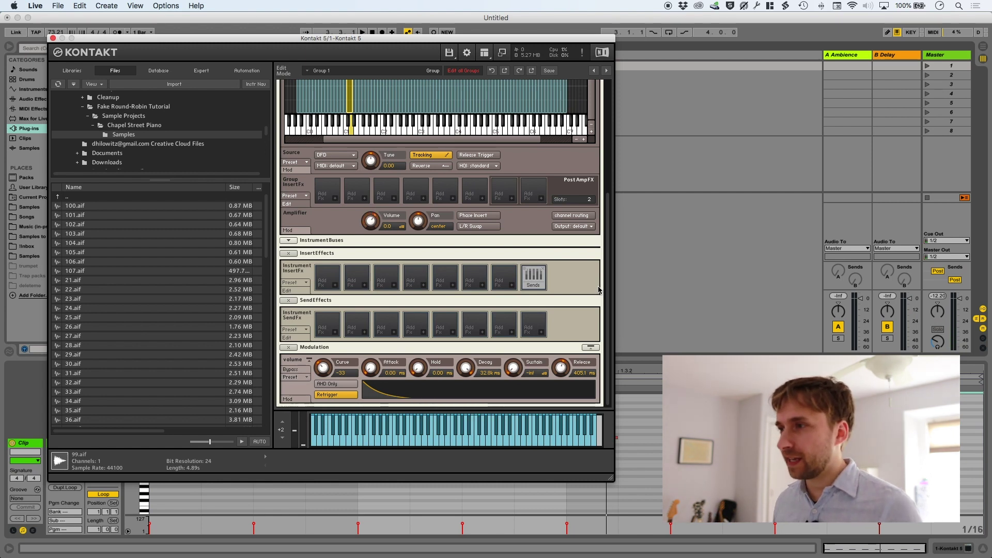
pyautogui.click(336, 334)
# - Add a Convolution send effect with the Concert Hall A impulse response and show the Sends module
pyautogui.click(362, 387)
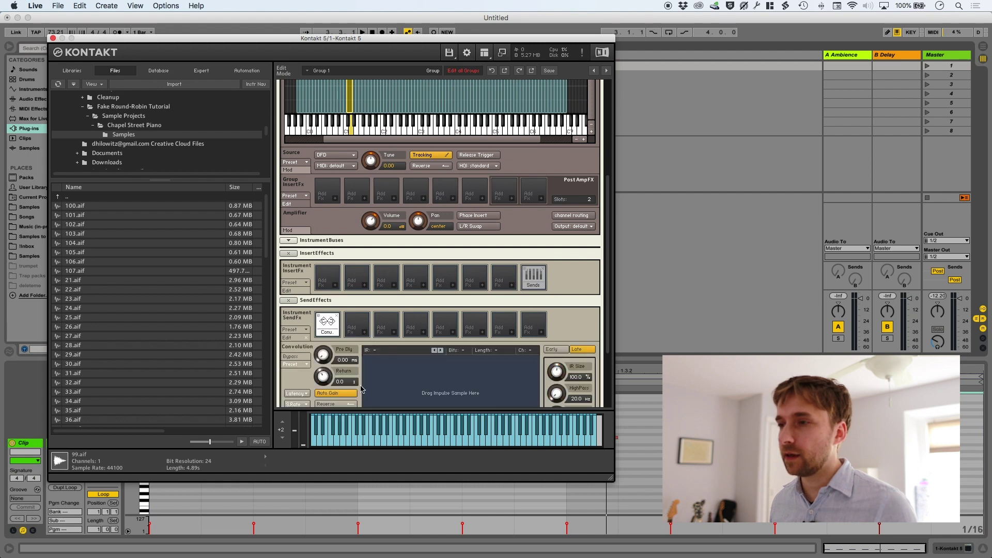
pyautogui.click(304, 367)
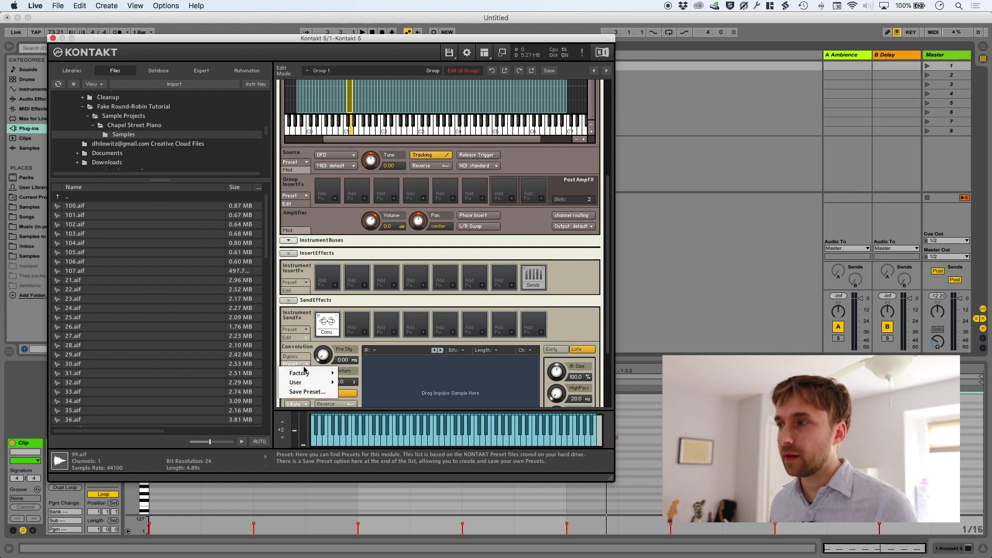
pyautogui.moveTo(320, 384)
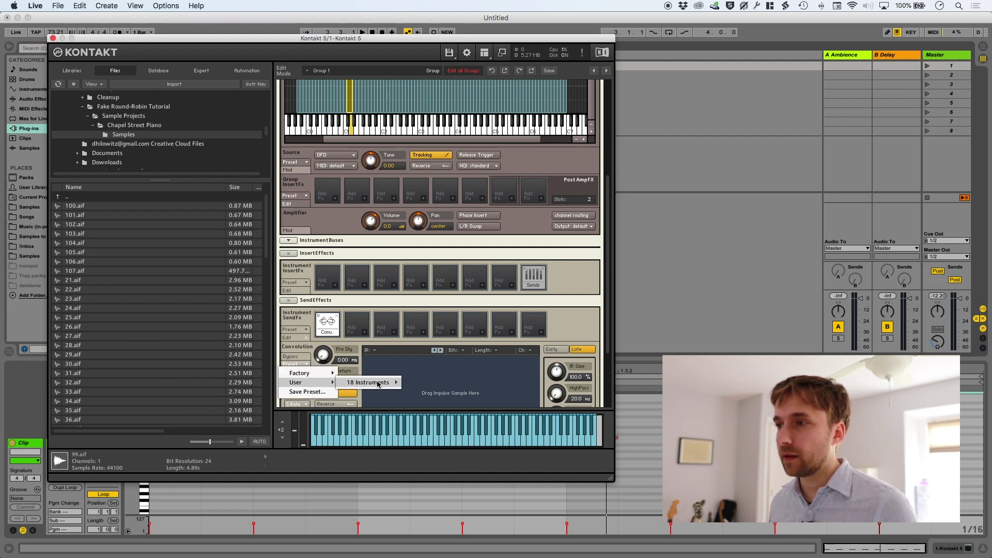
pyautogui.click(424, 382)
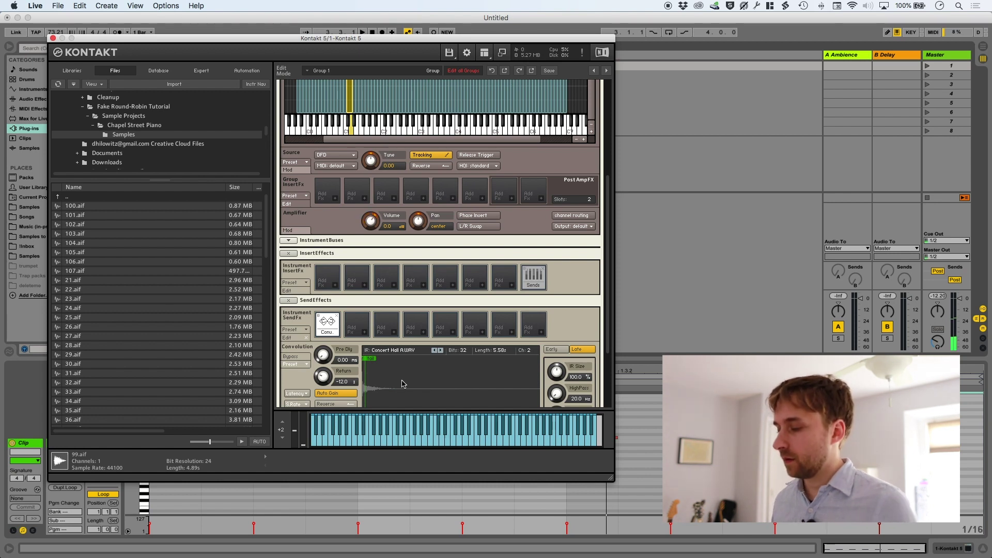
pyautogui.click(530, 288)
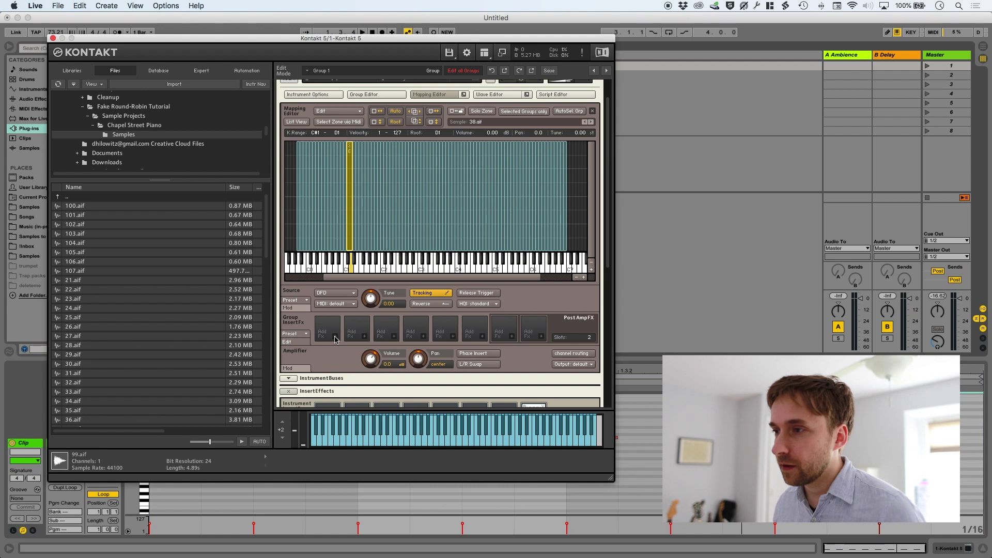
# - Insert an unbypassed Ladder LP4 low-pass filter in the group insert effects with cutoff at 797.6 Hz
pyautogui.click(335, 337)
pyautogui.moveTo(351, 345)
pyautogui.moveTo(397, 345)
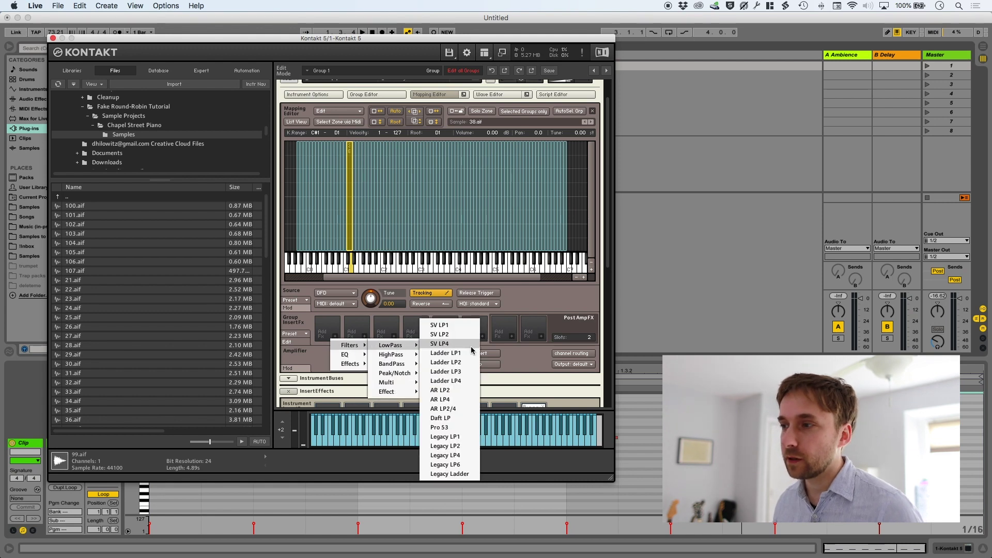
pyautogui.click(461, 381)
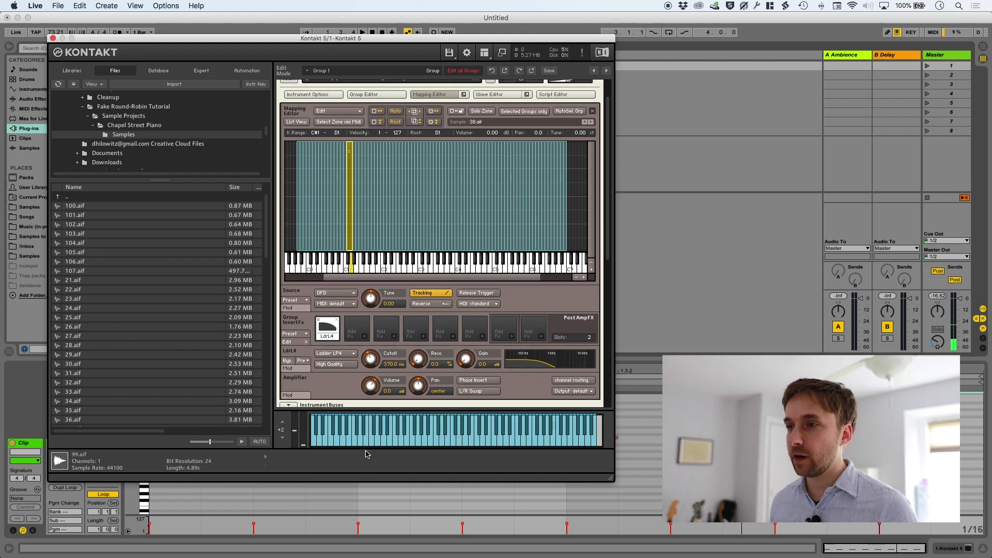
pyautogui.click(293, 365)
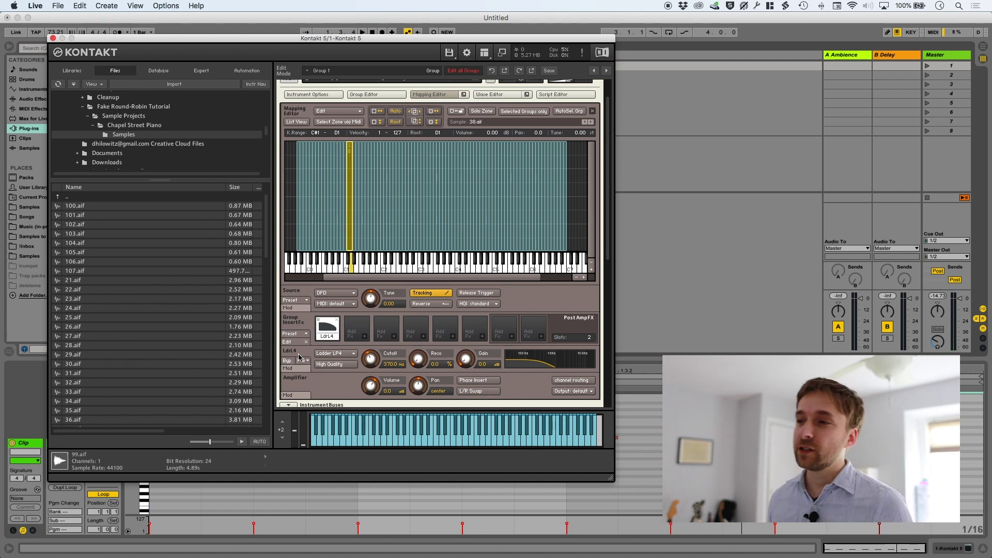
pyautogui.moveTo(370, 360); pyautogui.dragTo(377, 297)
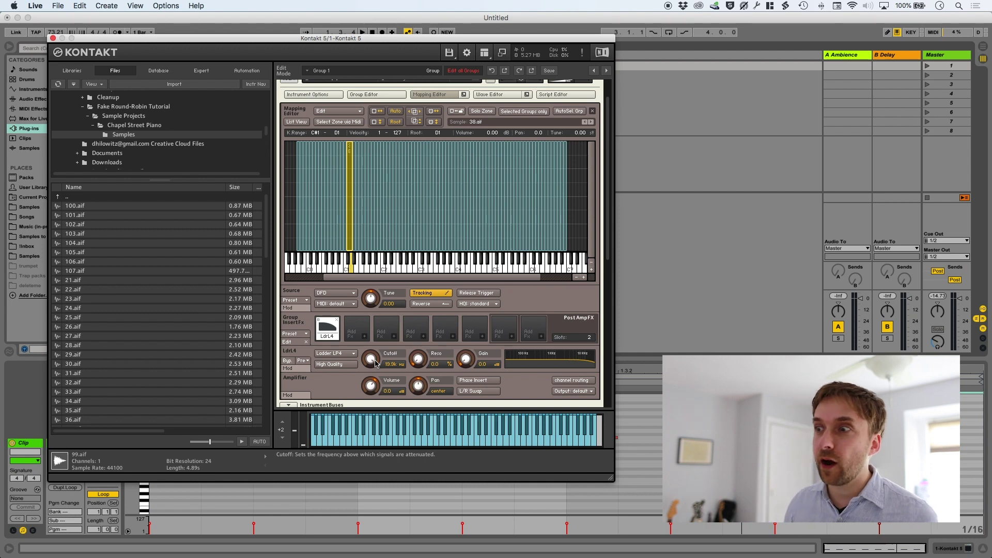
pyautogui.moveTo(374, 362); pyautogui.dragTo(384, 417)
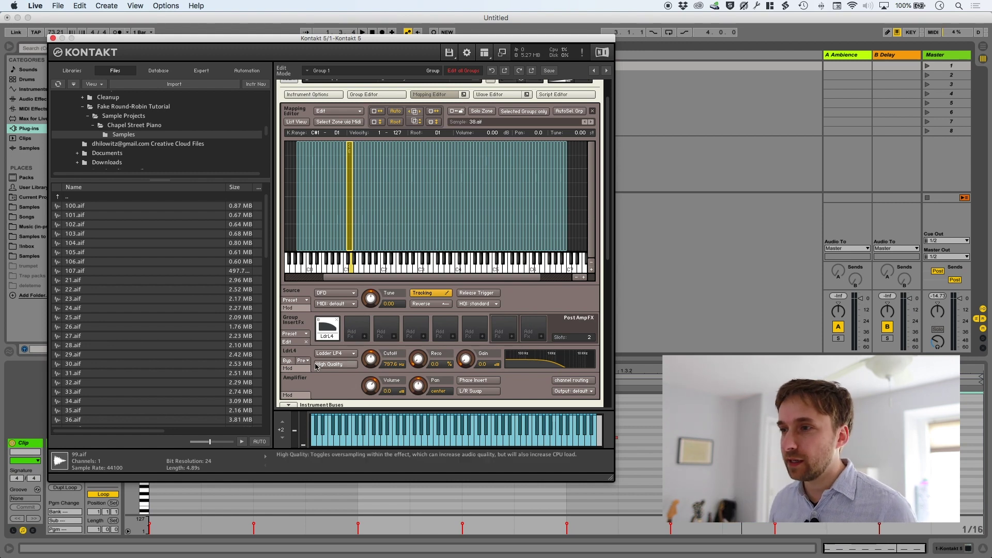
pyautogui.click(300, 370)
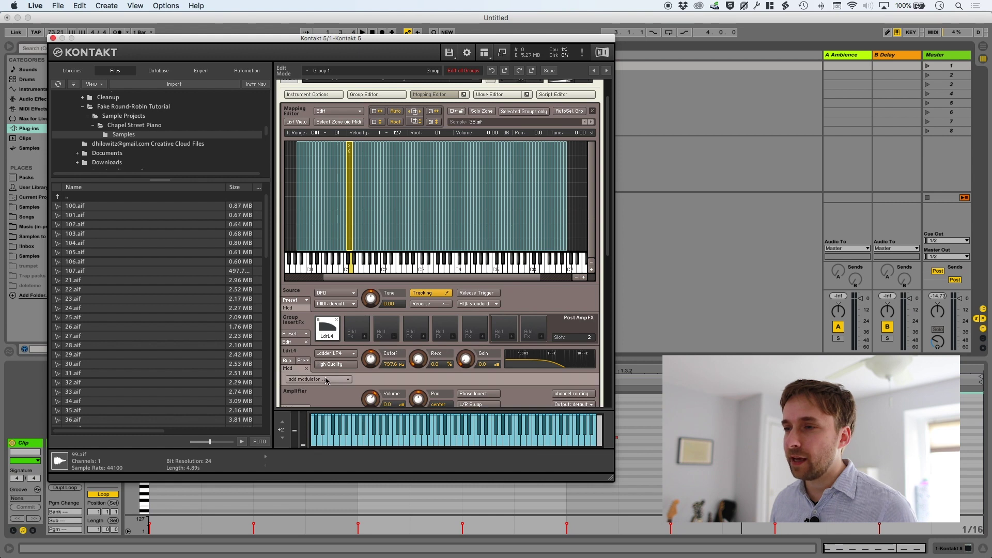
# - Add velocity as the Ladder LP4 cutoff-frequency modulator and lower the base cutoff to 166.0 Hz
pyautogui.click(336, 380)
pyautogui.moveTo(336, 393)
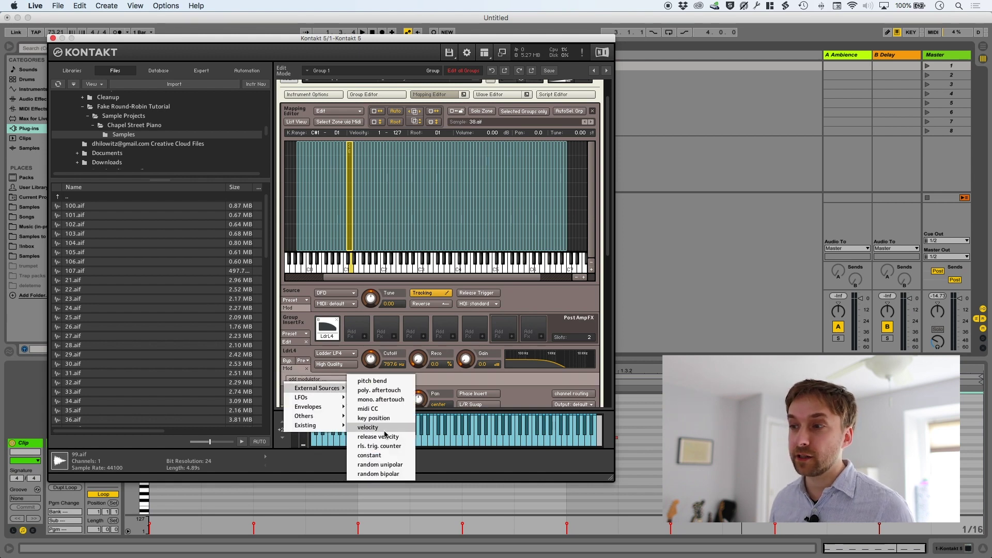
pyautogui.click(368, 427)
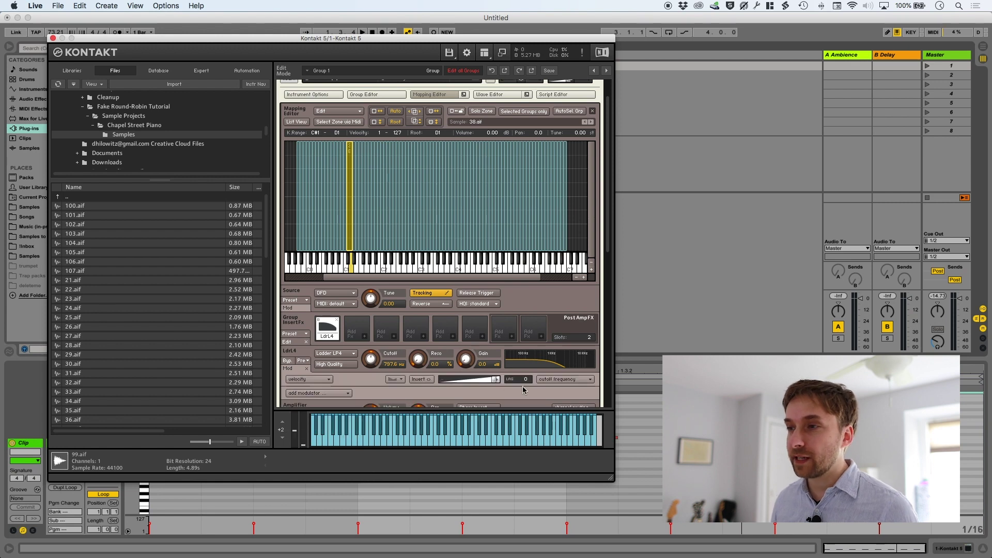
pyautogui.moveTo(370, 364); pyautogui.dragTo(373, 383)
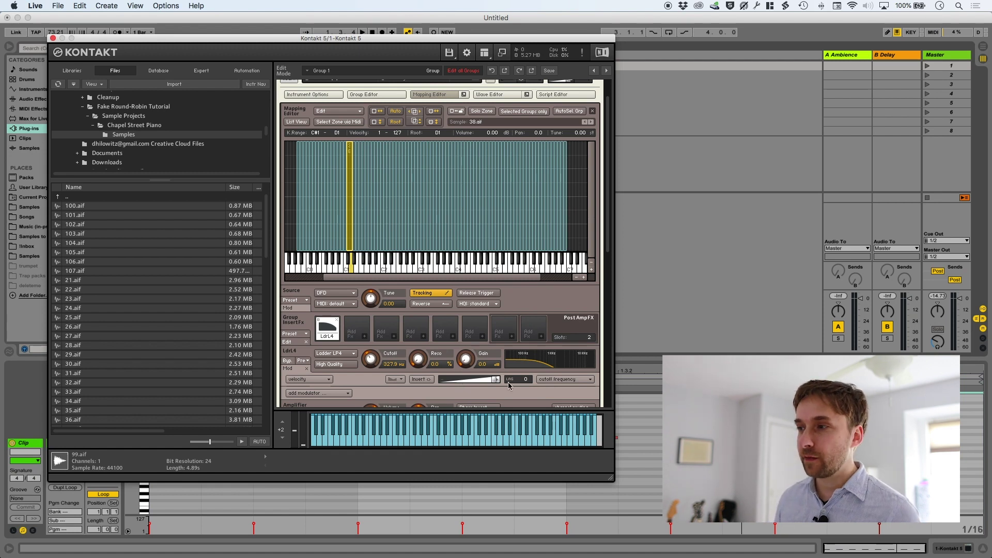
pyautogui.click(562, 381)
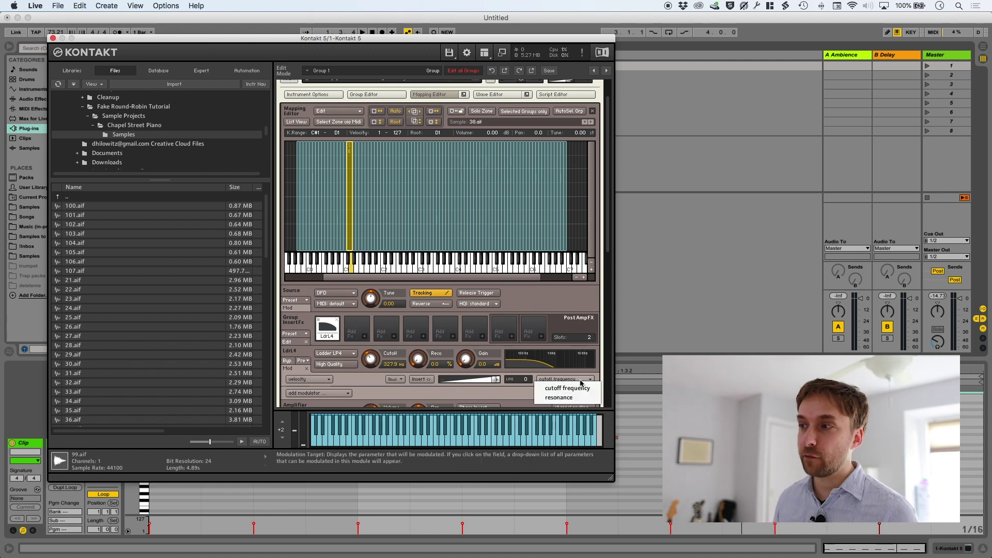
pyautogui.click(568, 388)
pyautogui.moveTo(370, 360); pyautogui.dragTo(369, 368)
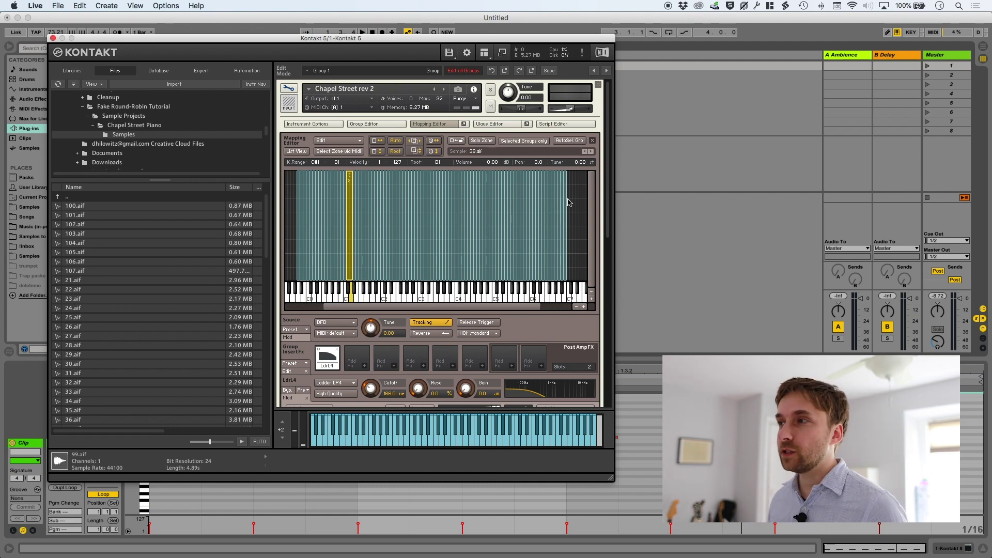
# - Duplicate Group 1 in the Group Editor and switch to editing only the selected group's zones
pyautogui.click(371, 124)
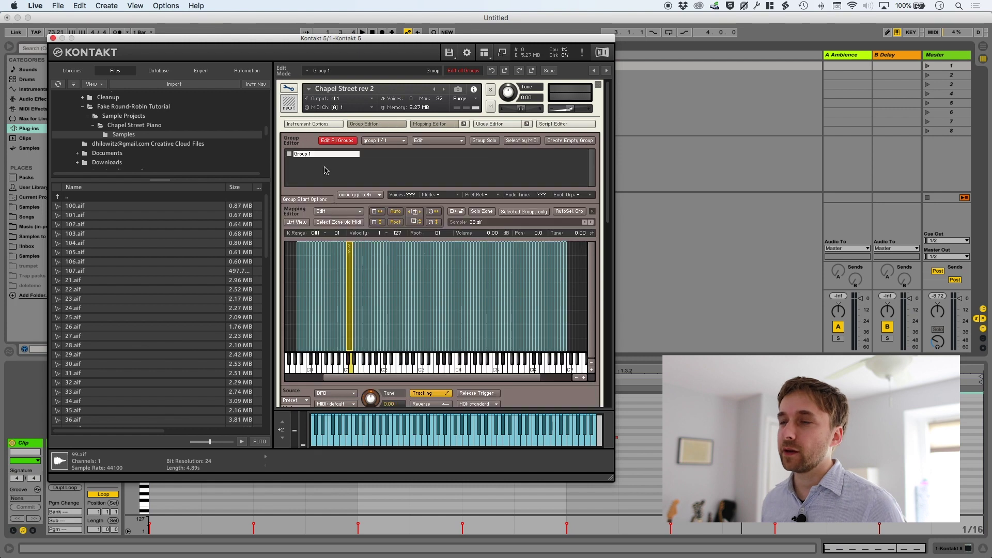
pyautogui.rightClick(318, 158)
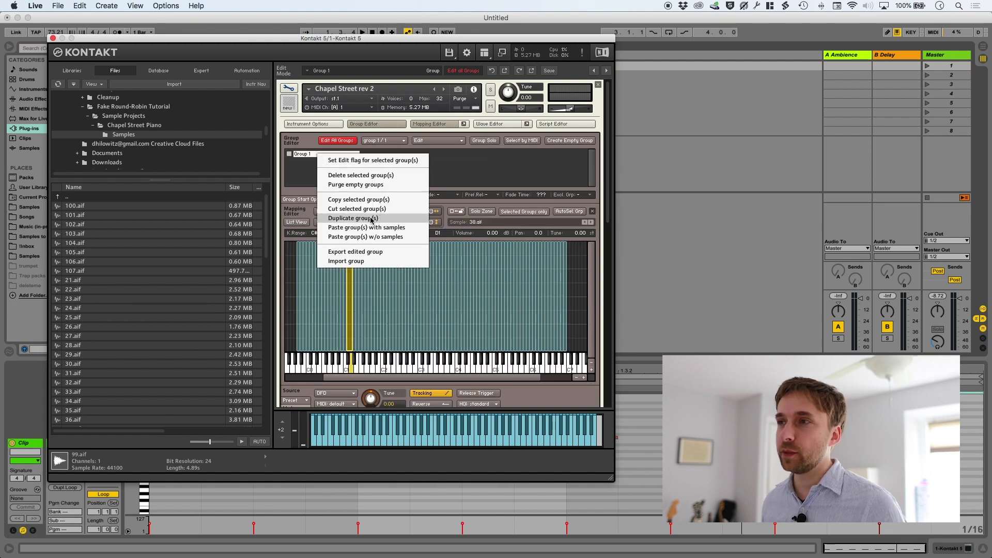
pyautogui.click(364, 216)
pyautogui.click(337, 141)
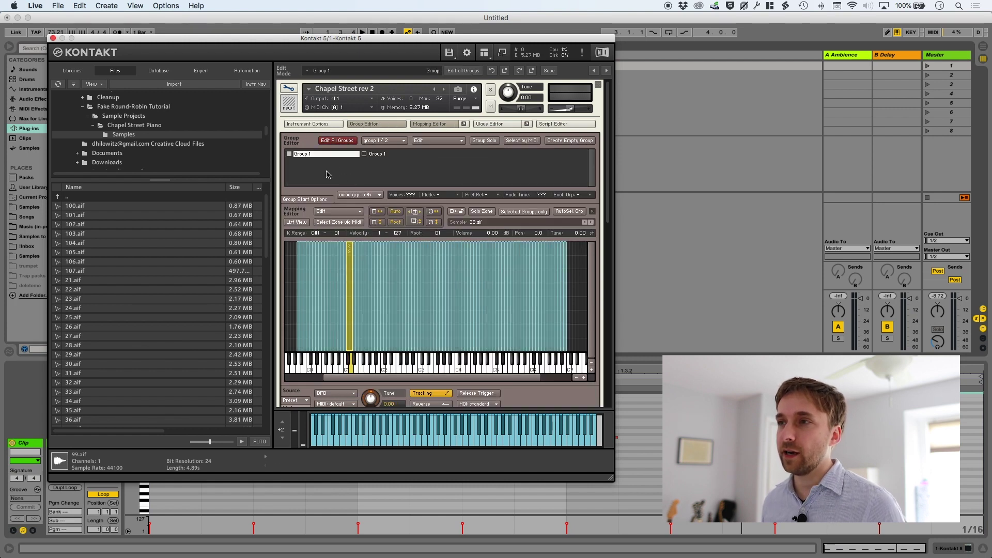
pyautogui.click(523, 211)
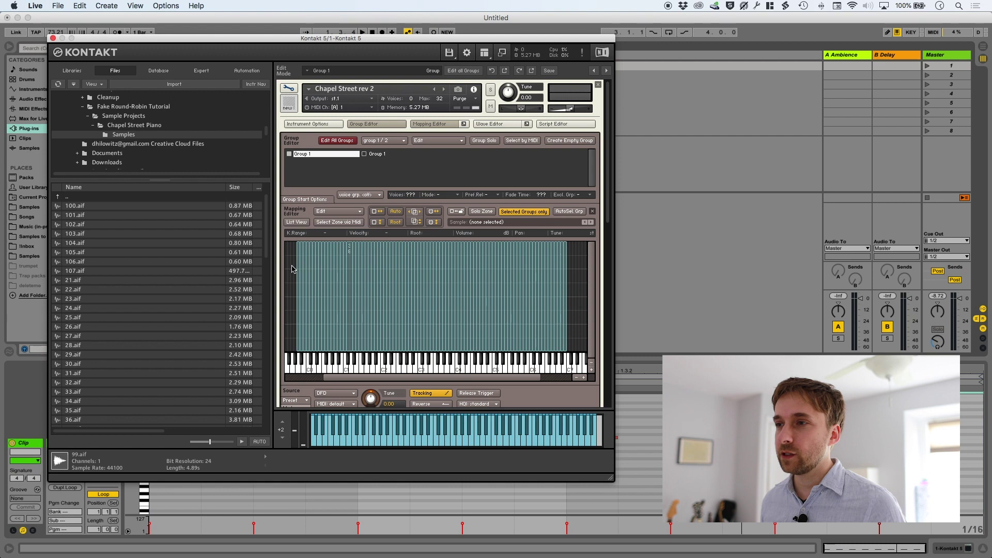
# - Shift all of the first group's zones one key higher and adjust their Tune value
pyautogui.moveTo(294, 268); pyautogui.dragTo(578, 277)
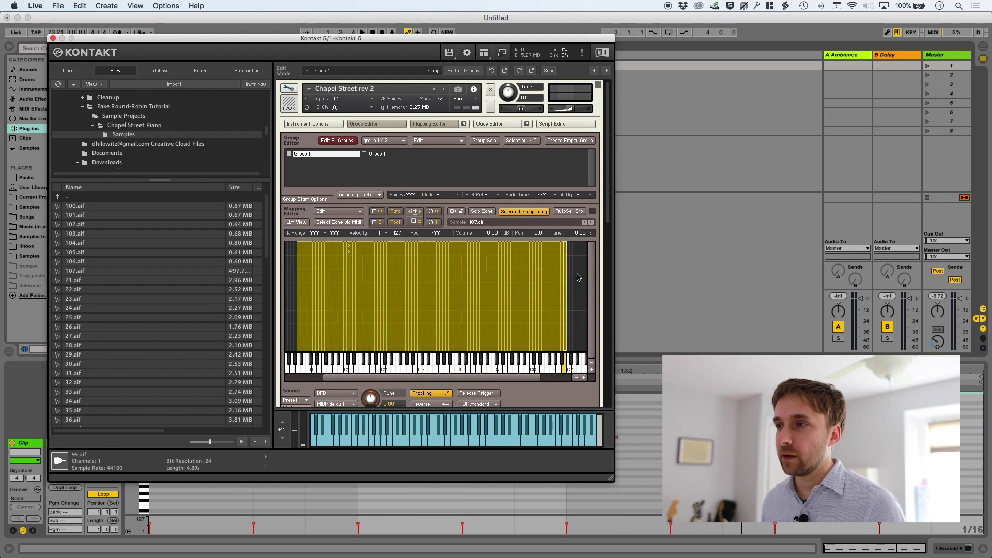
pyautogui.moveTo(299, 296); pyautogui.dragTo(306, 294)
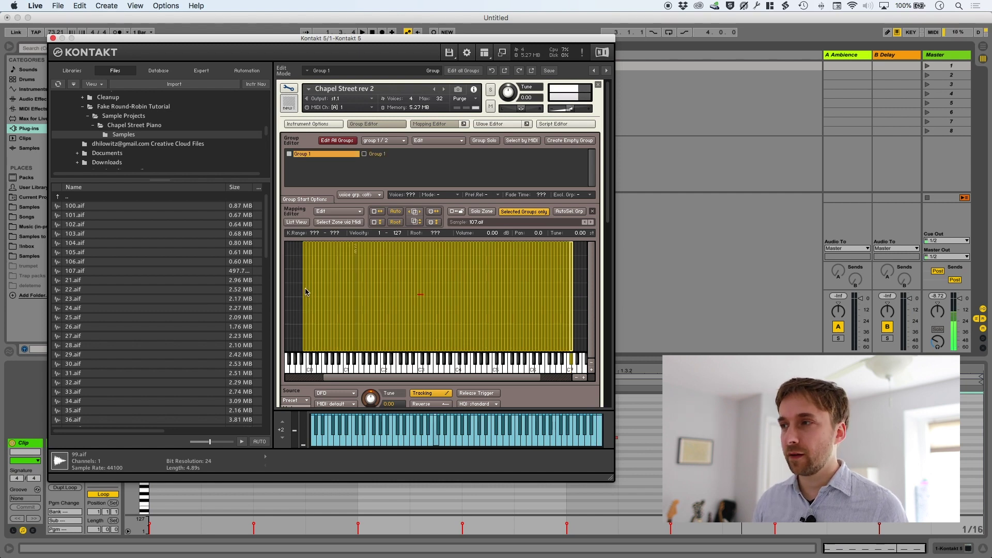
pyautogui.click(591, 234)
pyautogui.click(591, 234)
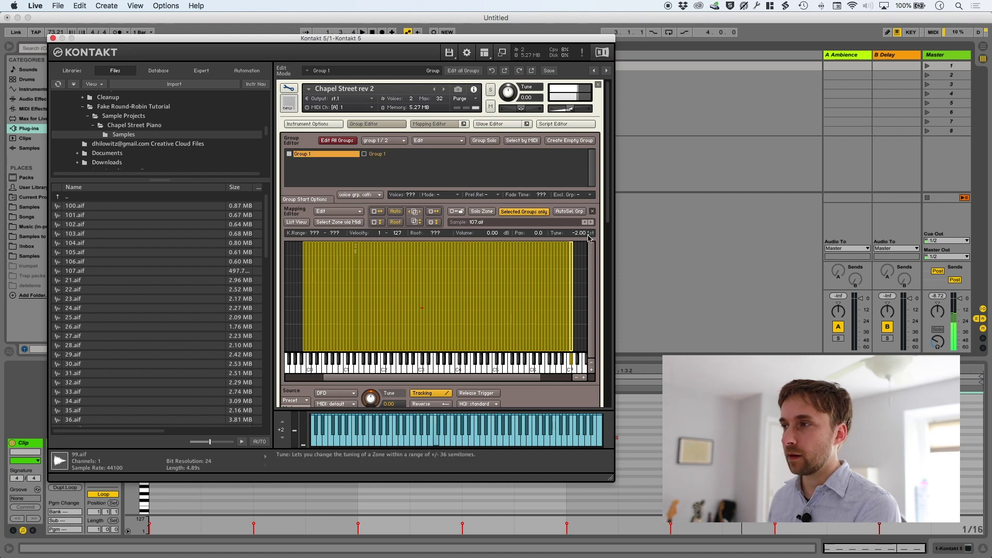
pyautogui.click(590, 232)
pyautogui.click(590, 232)
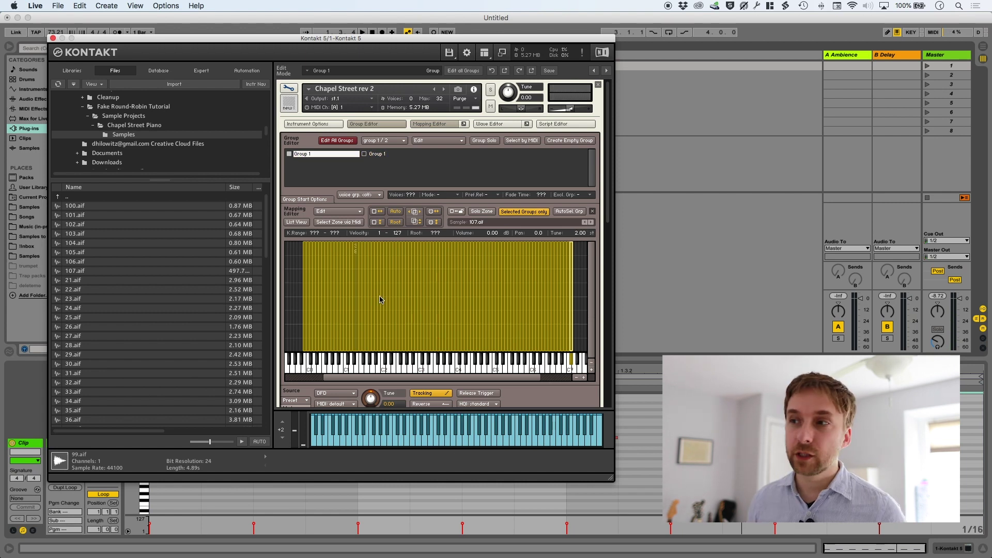
pyautogui.click(357, 297)
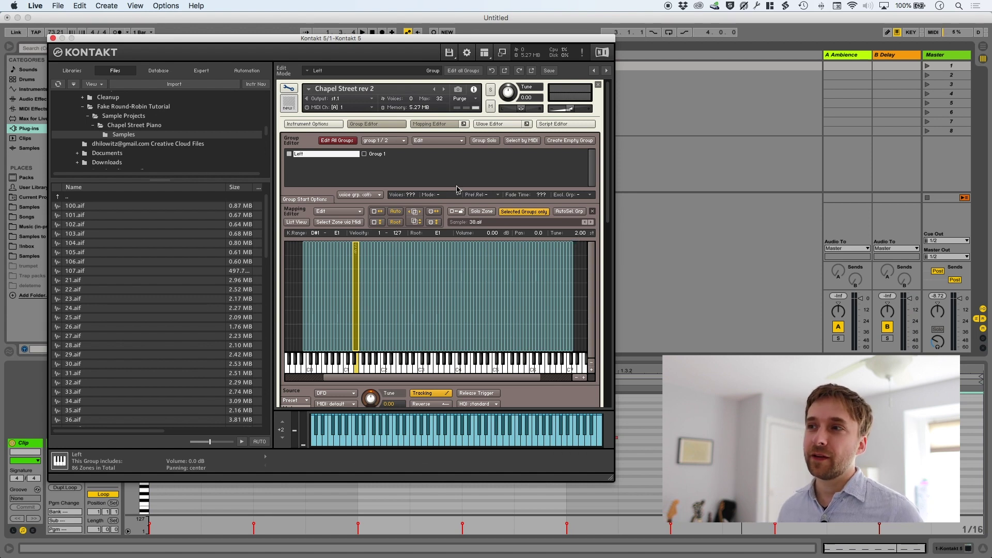
# - Rename the second group 'Right' and set all its zones' pan to 25.0
pyautogui.doubleClick(378, 154)
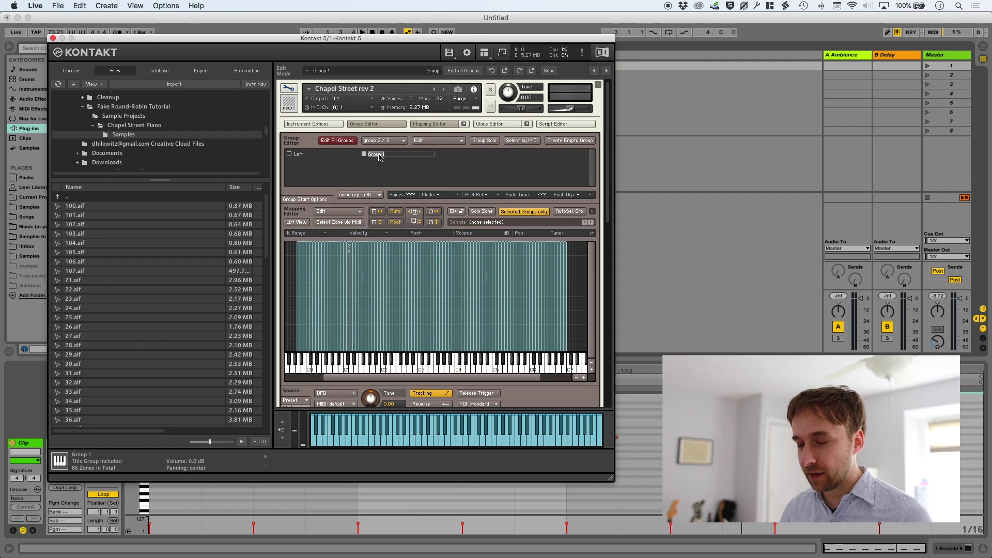
pyautogui.write('Right')
pyautogui.press('Return')
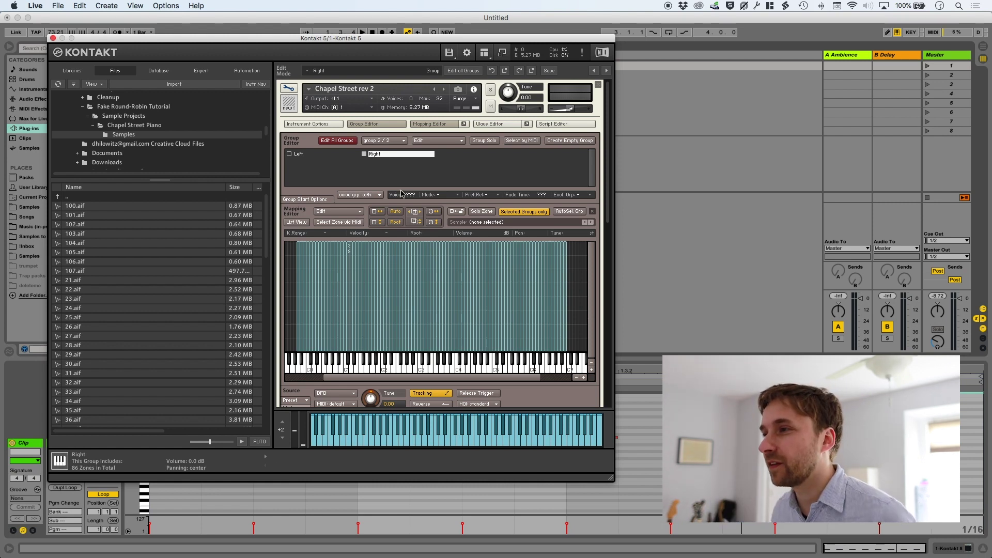
pyautogui.moveTo(577, 267); pyautogui.dragTo(311, 268)
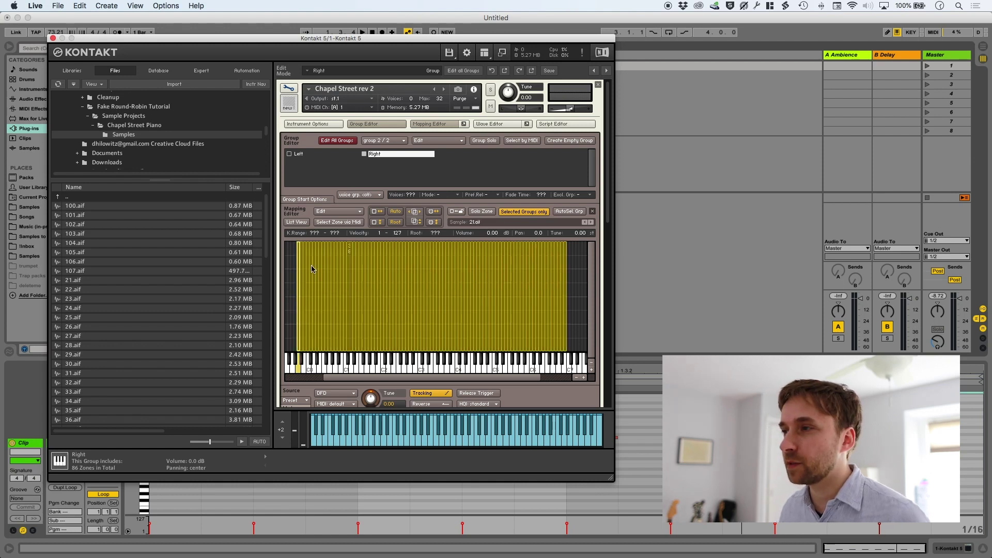
pyautogui.click(538, 233)
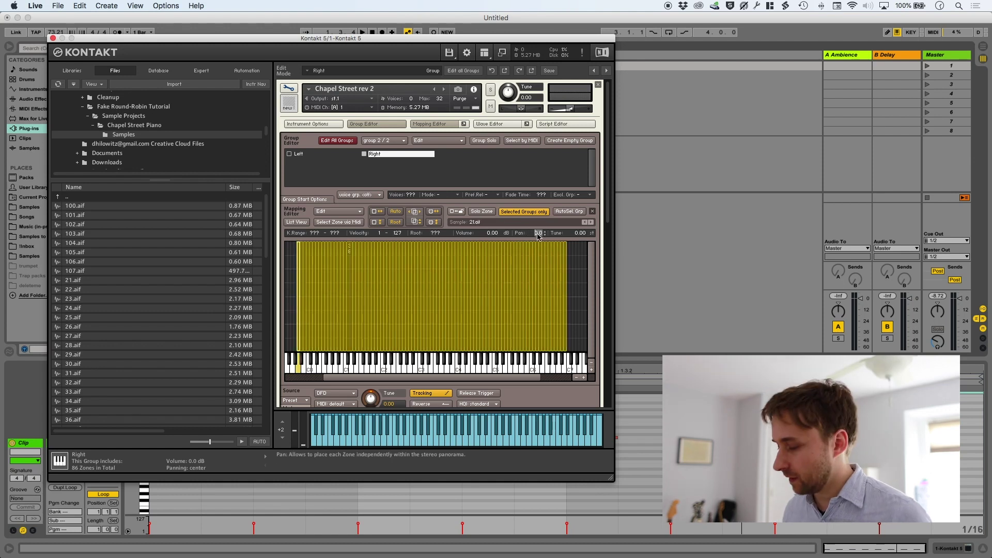
# - Select all zones of the Left group and set their pan to -25.0
pyautogui.click(306, 154)
pyautogui.moveTo(517, 271); pyautogui.dragTo(304, 283)
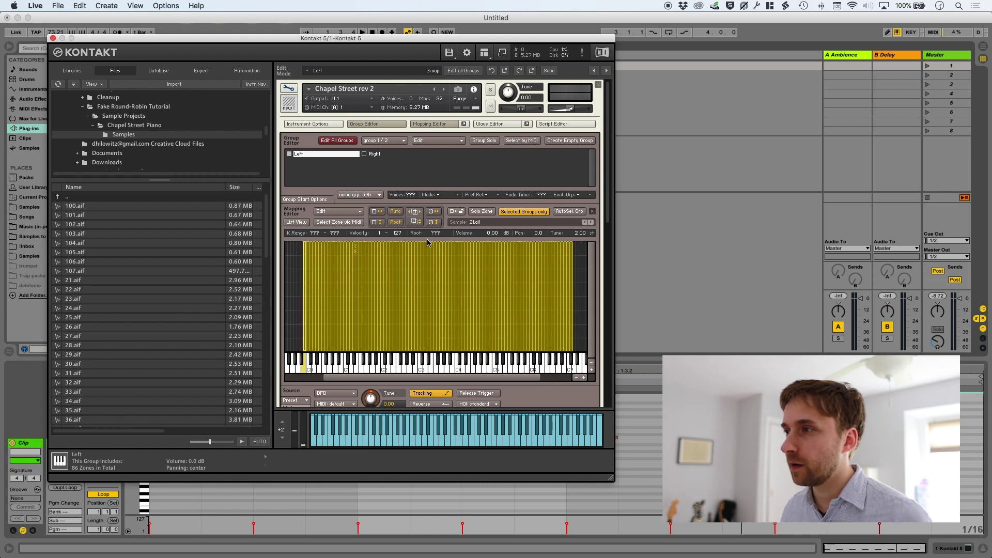
pyautogui.click(540, 236)
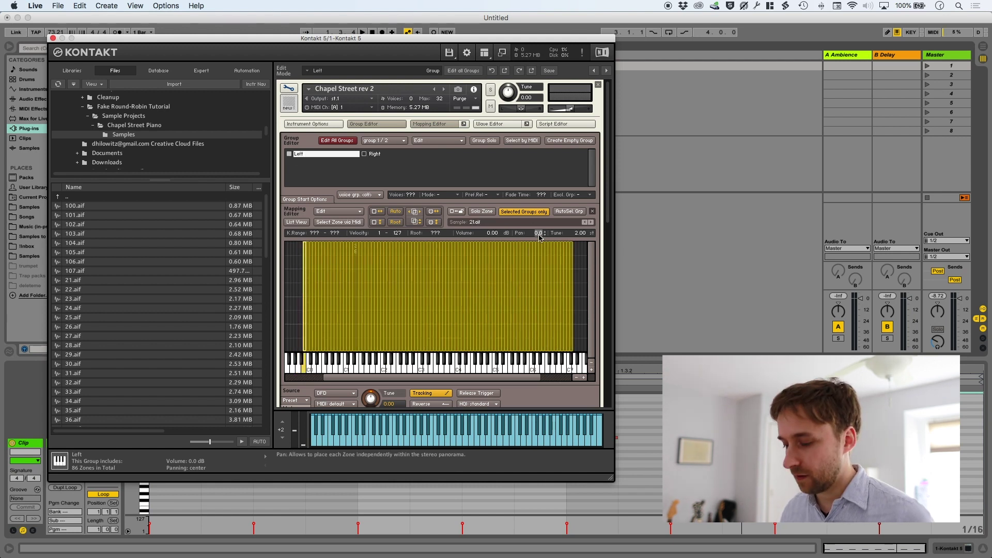